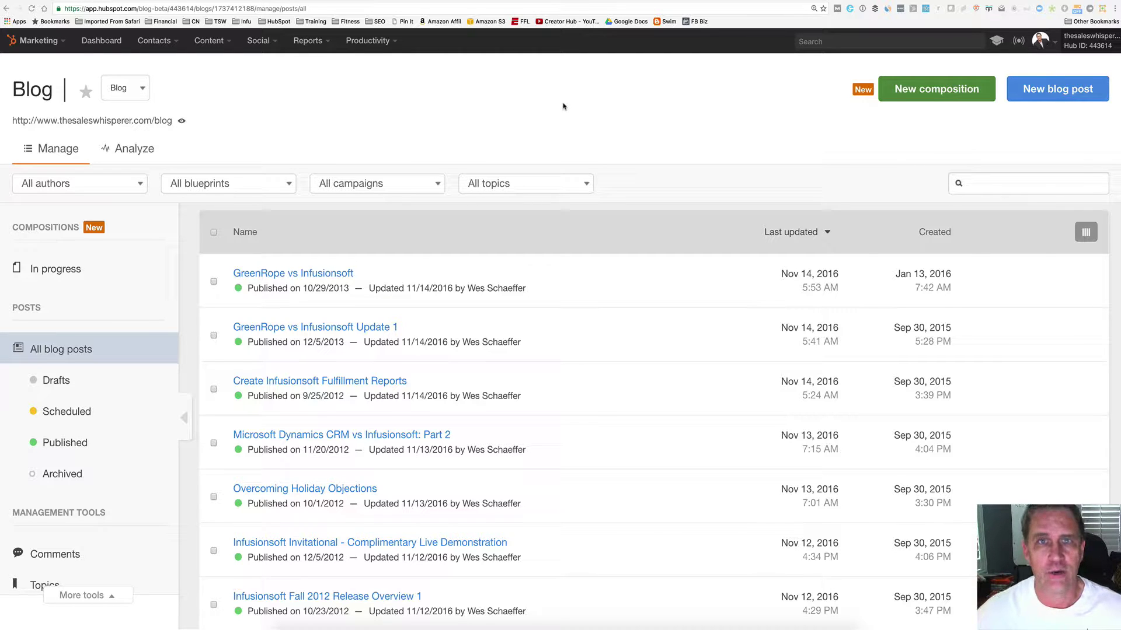
Step: In WordPress, start a new blank post and switch its editor to Text mode
{"action": "left_click", "coordinate": [1042, 1]}
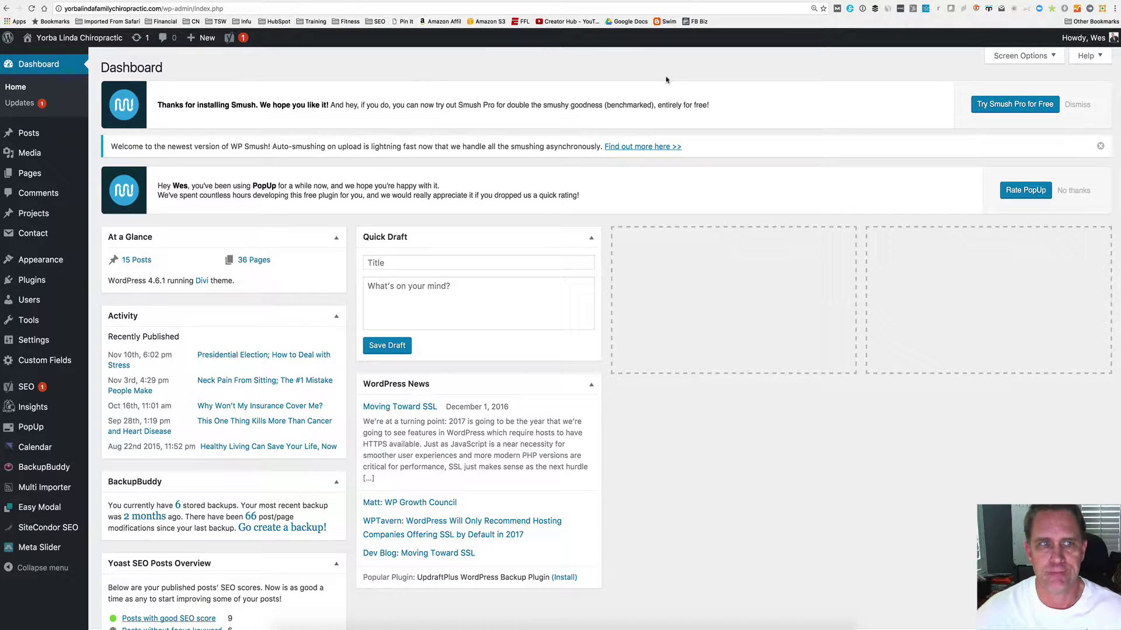
{"action": "mouse_move", "coordinate": [204, 42]}
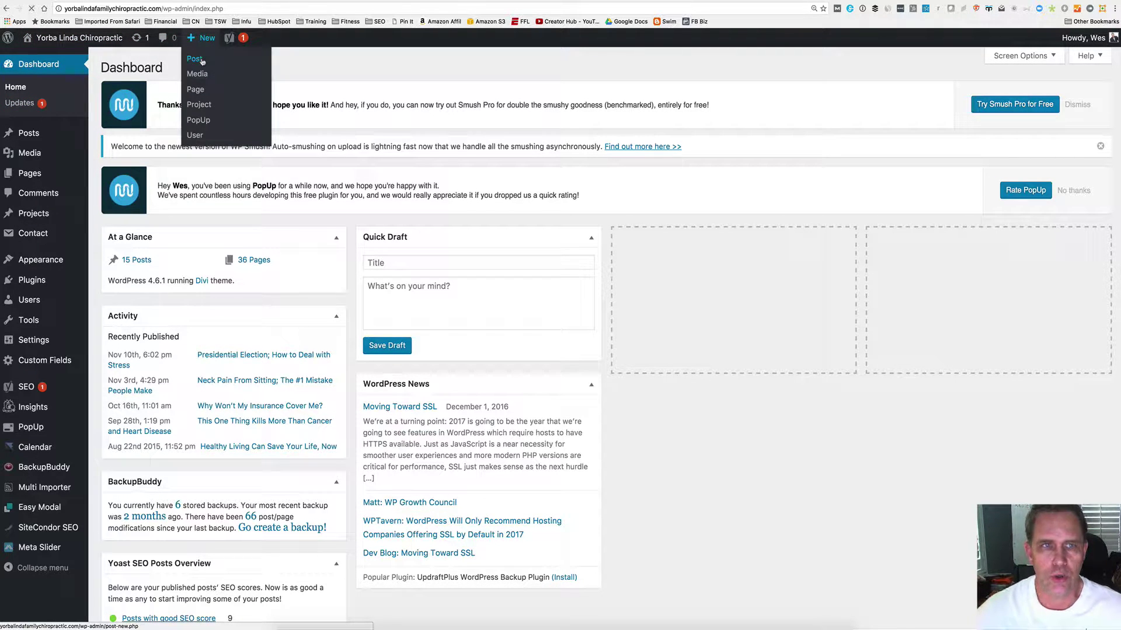
{"action": "left_click", "coordinate": [202, 61]}
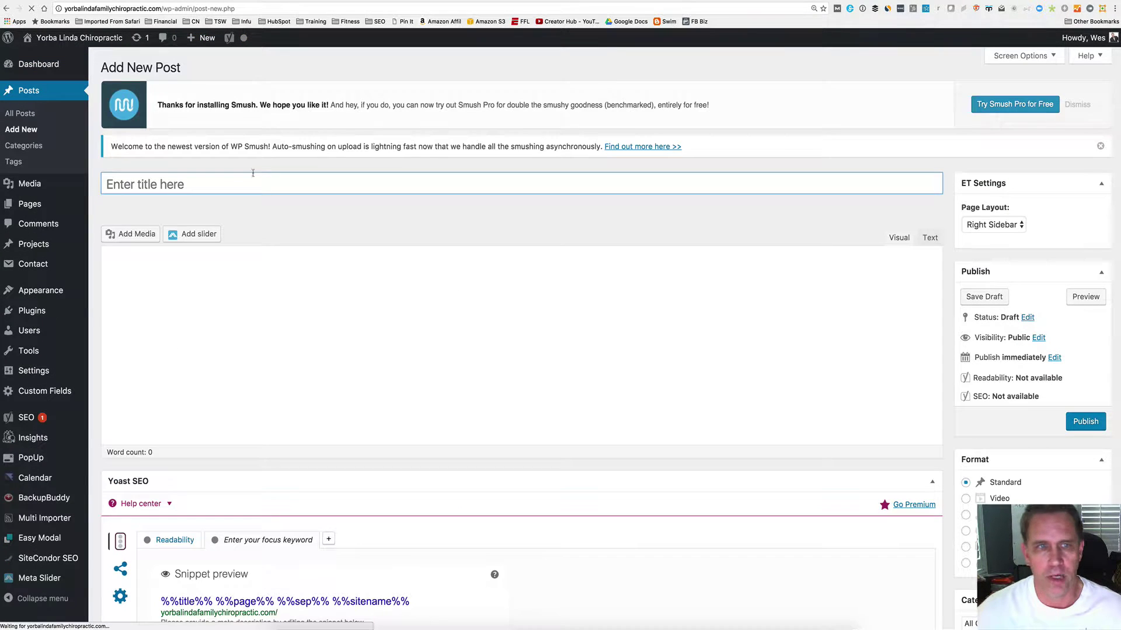
{"action": "left_click", "coordinate": [190, 293]}
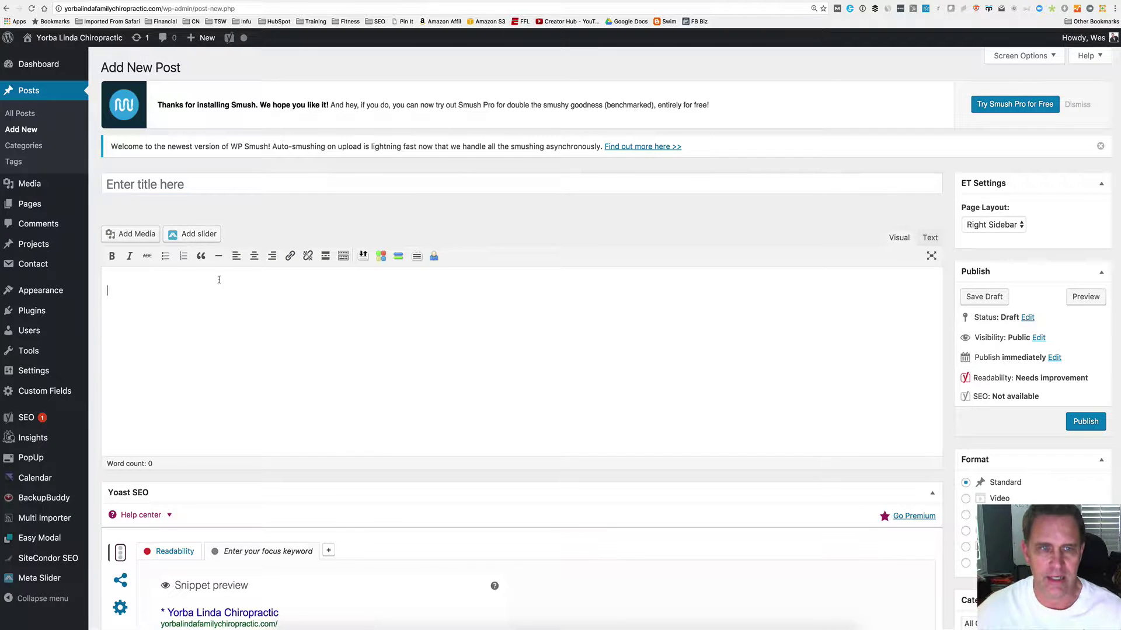
{"action": "left_click", "coordinate": [931, 238]}
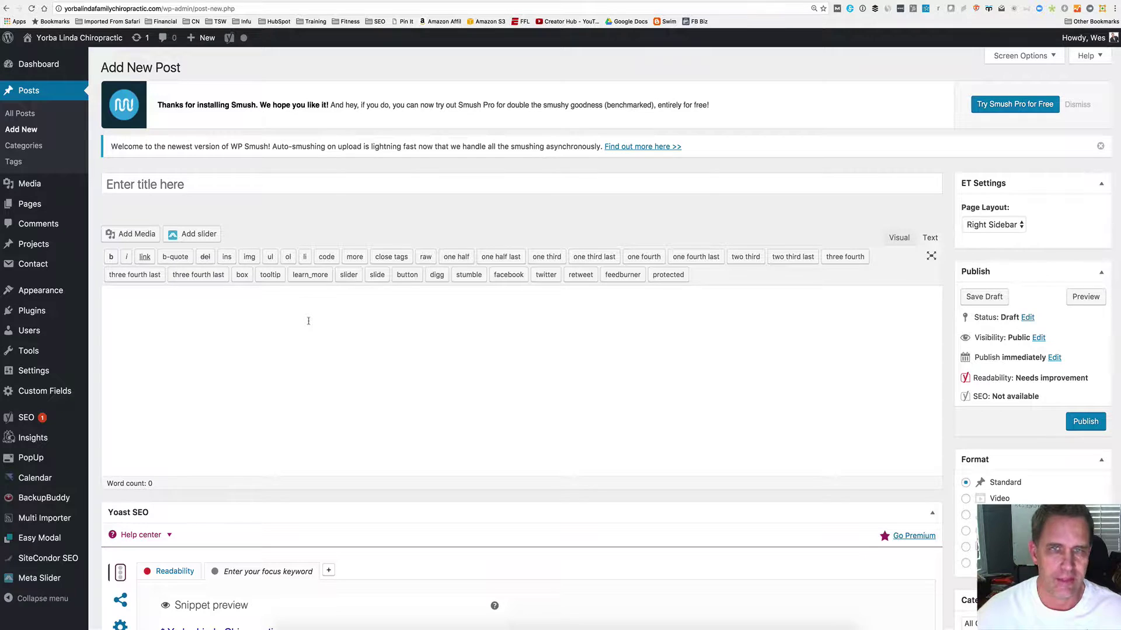
Step: Review the Yoast SEO, Format, Categories and Tags boxes on the empty Add New Post page
{"action": "scroll", "coordinate": [308, 321], "scroll_direction": "down", "scroll_amount": 5}
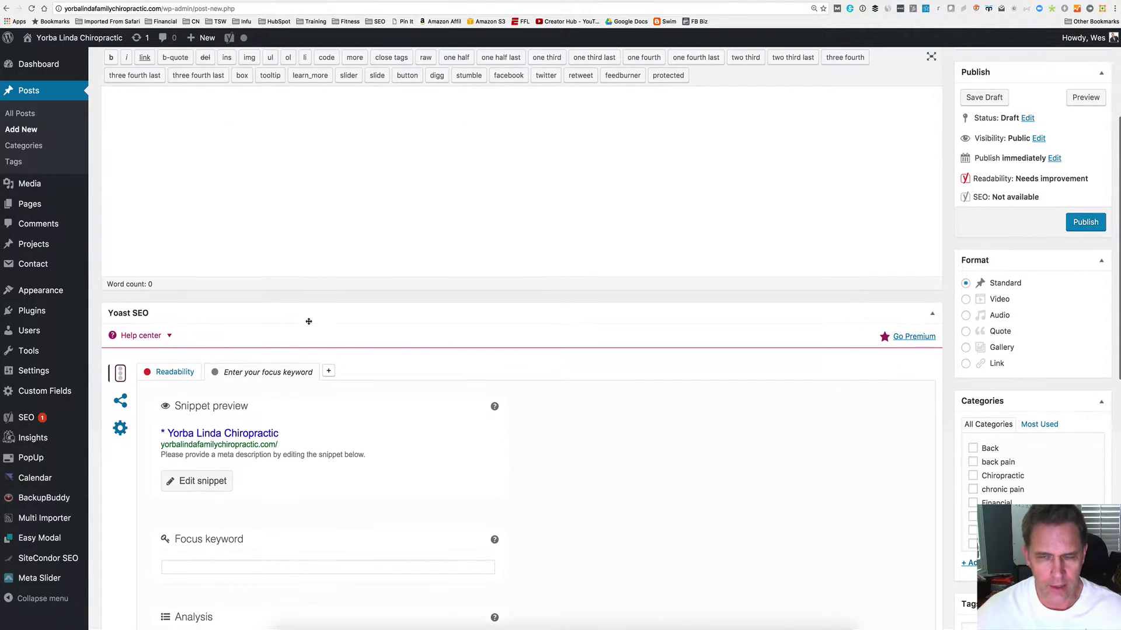
{"action": "scroll", "coordinate": [205, 311], "scroll_direction": "down", "scroll_amount": 4}
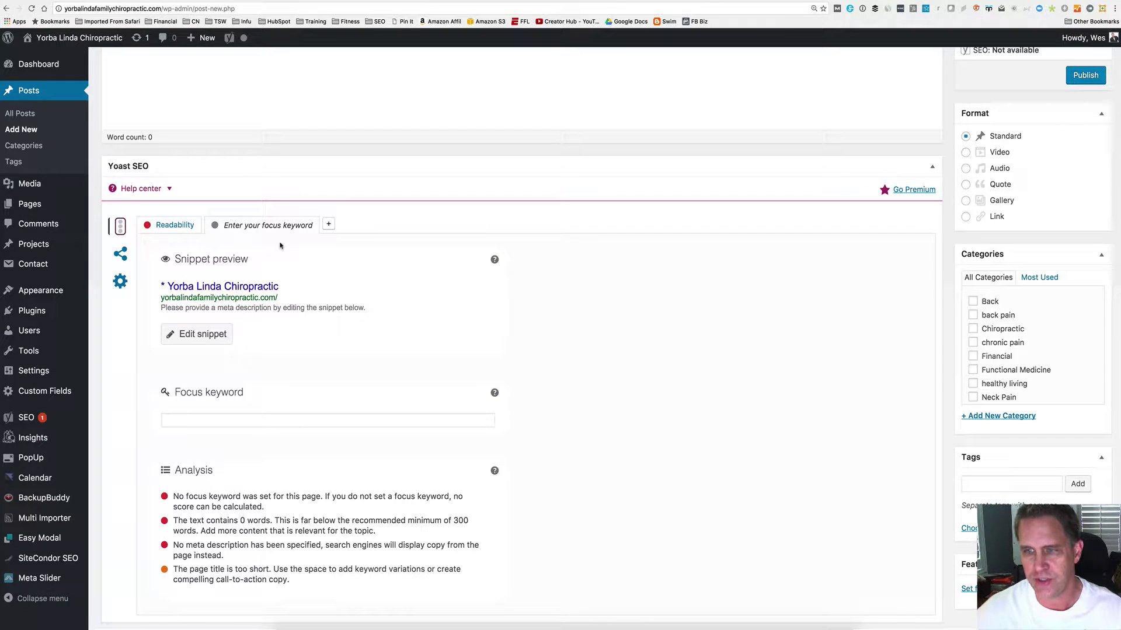
{"action": "scroll", "coordinate": [473, 115], "scroll_direction": "up", "scroll_amount": 5}
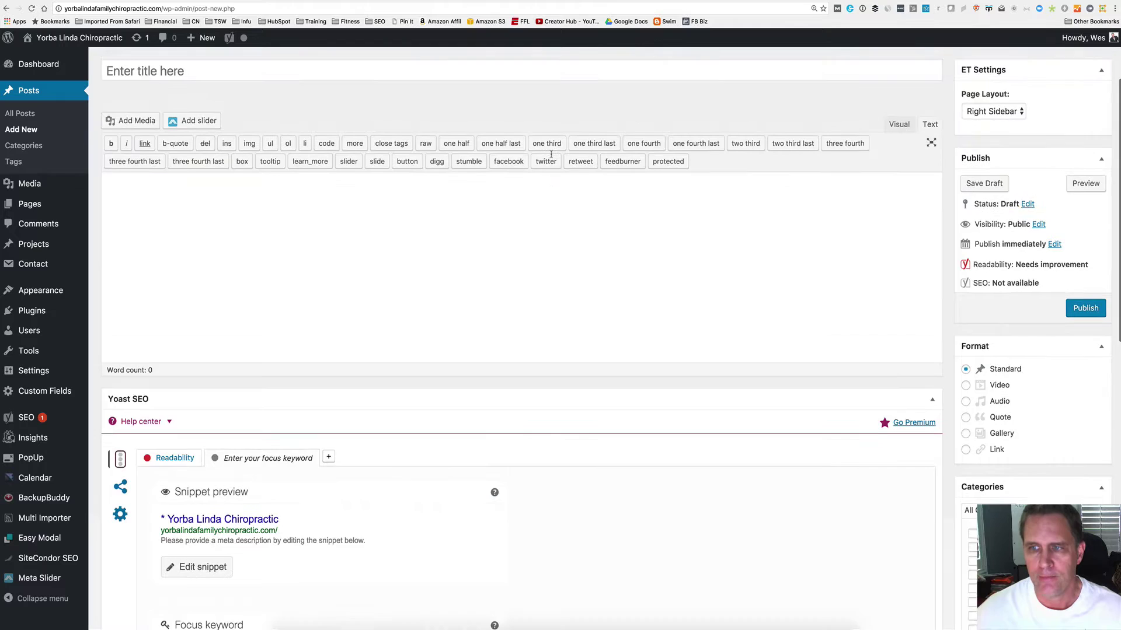
{"action": "left_click", "coordinate": [808, 228]}
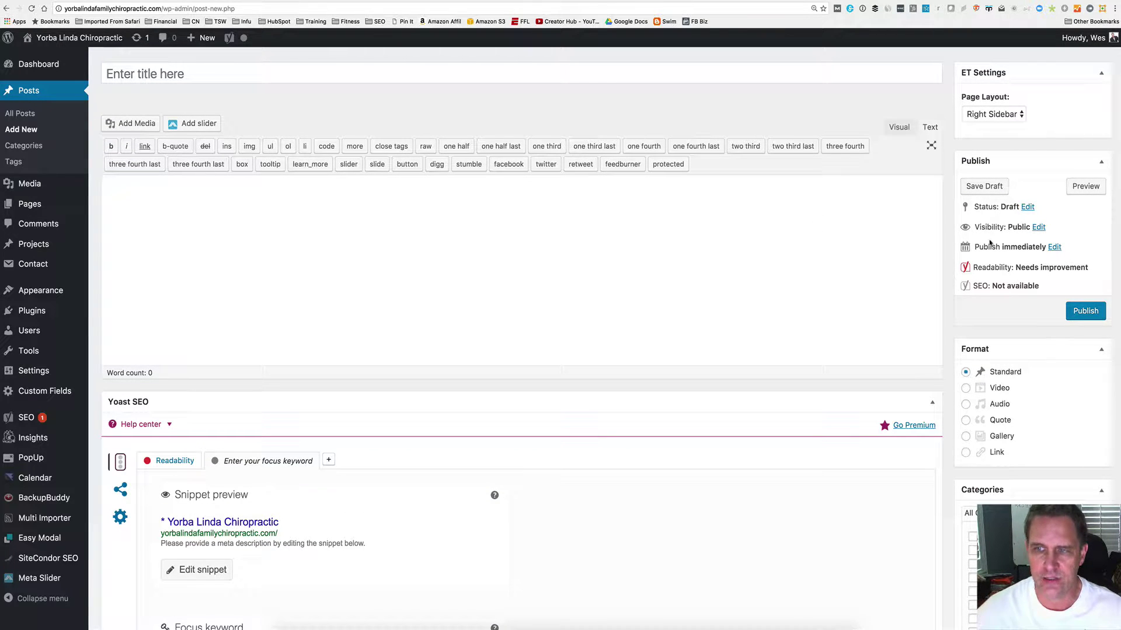
{"action": "scroll", "coordinate": [989, 254], "scroll_direction": "down", "scroll_amount": 3}
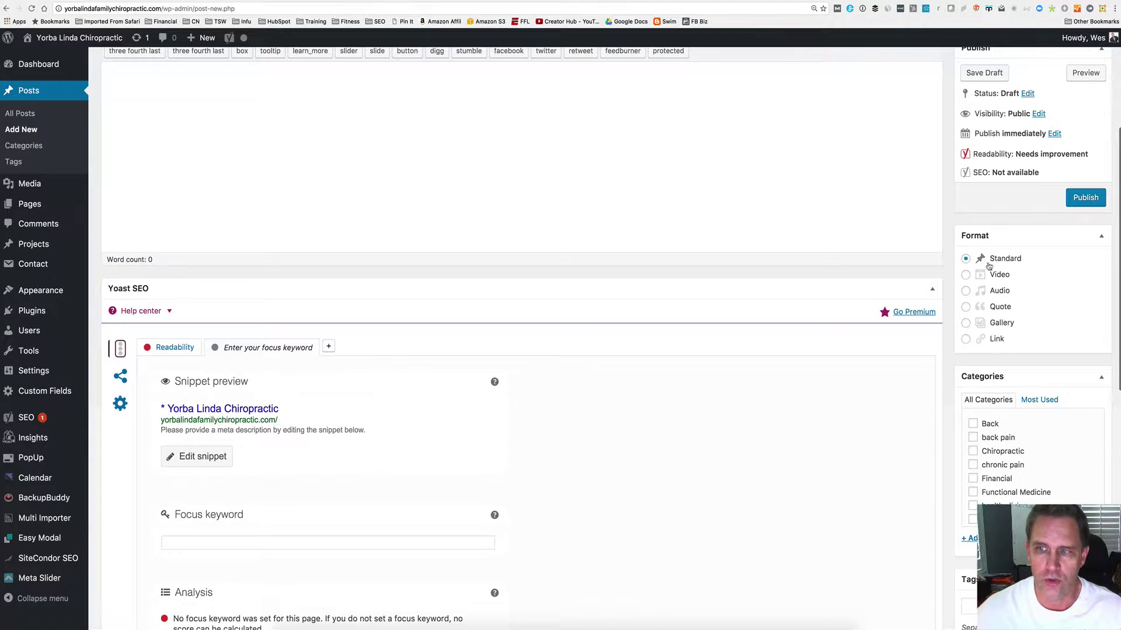
{"action": "scroll", "coordinate": [989, 267], "scroll_direction": "down", "scroll_amount": 2}
{"action": "scroll", "coordinate": [985, 372], "scroll_direction": "down", "scroll_amount": 2}
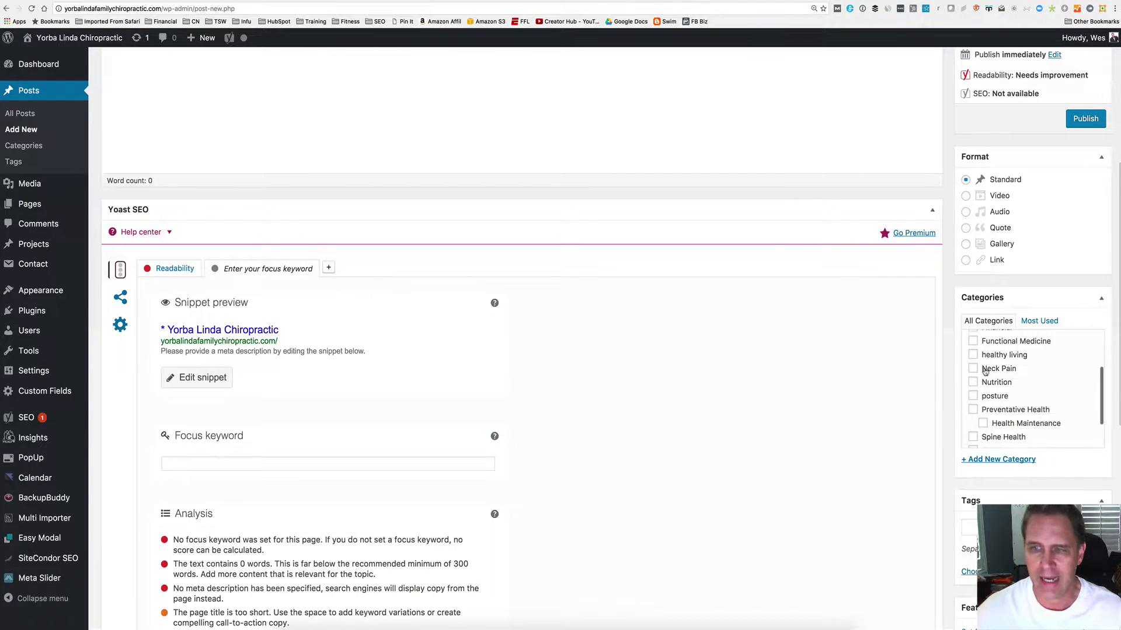
{"action": "scroll", "coordinate": [985, 372], "scroll_direction": "down", "scroll_amount": 1}
{"action": "scroll", "coordinate": [953, 426], "scroll_direction": "down", "scroll_amount": 2}
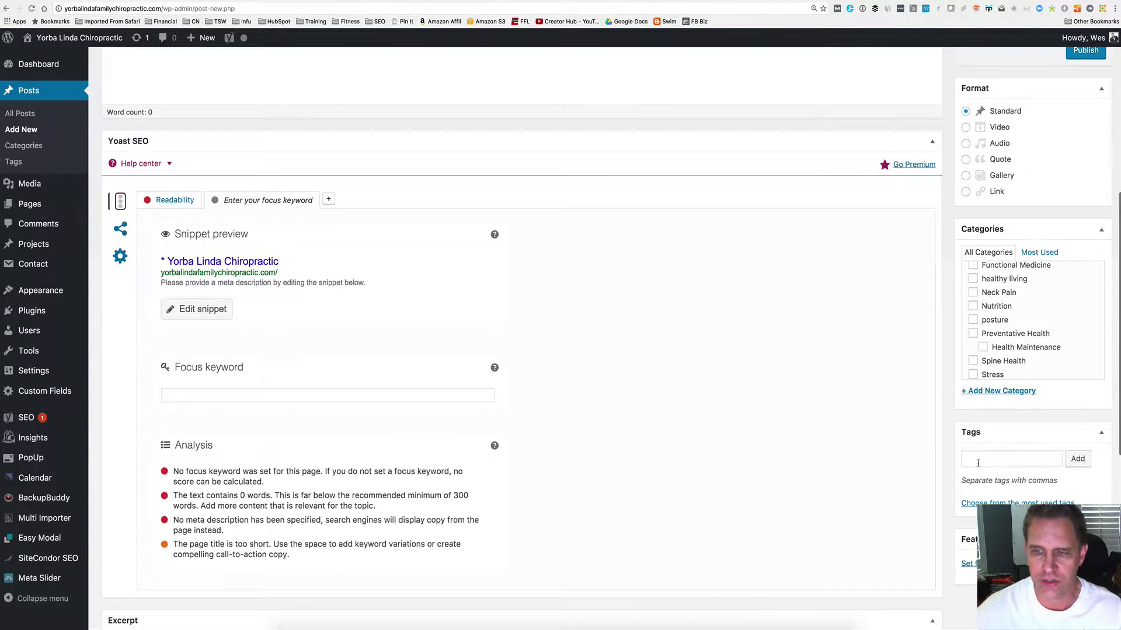
{"action": "scroll", "coordinate": [978, 463], "scroll_direction": "down", "scroll_amount": 2}
{"action": "scroll", "coordinate": [980, 489], "scroll_direction": "down", "scroll_amount": 1}
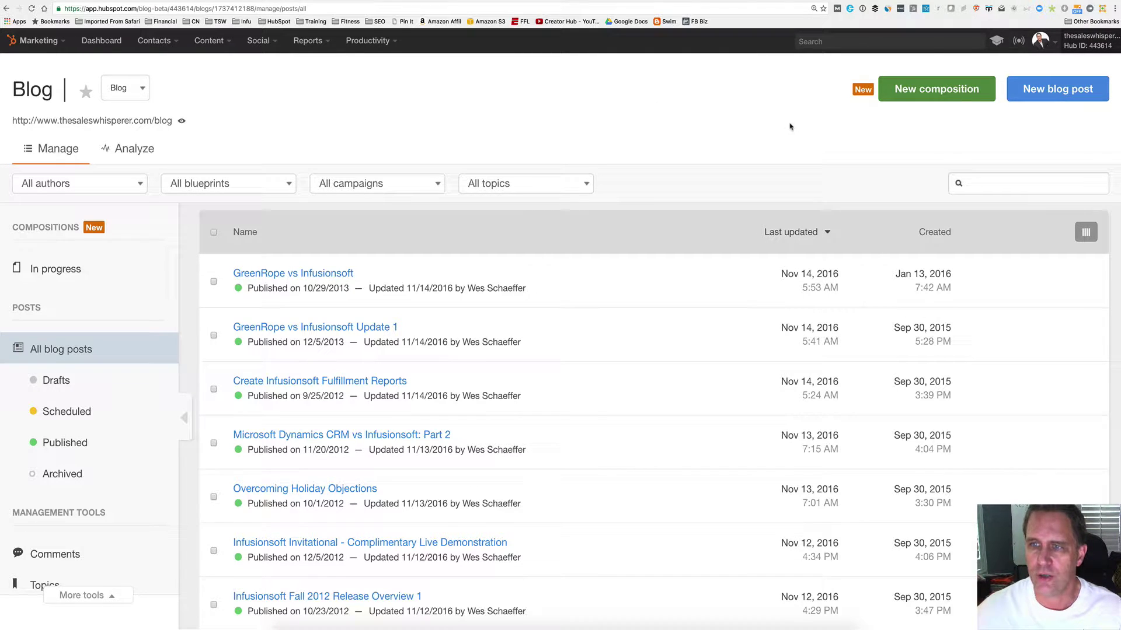
Step: Create a new untitled HubSpot blog composition and return to the compositions list
{"action": "left_click", "coordinate": [938, 91]}
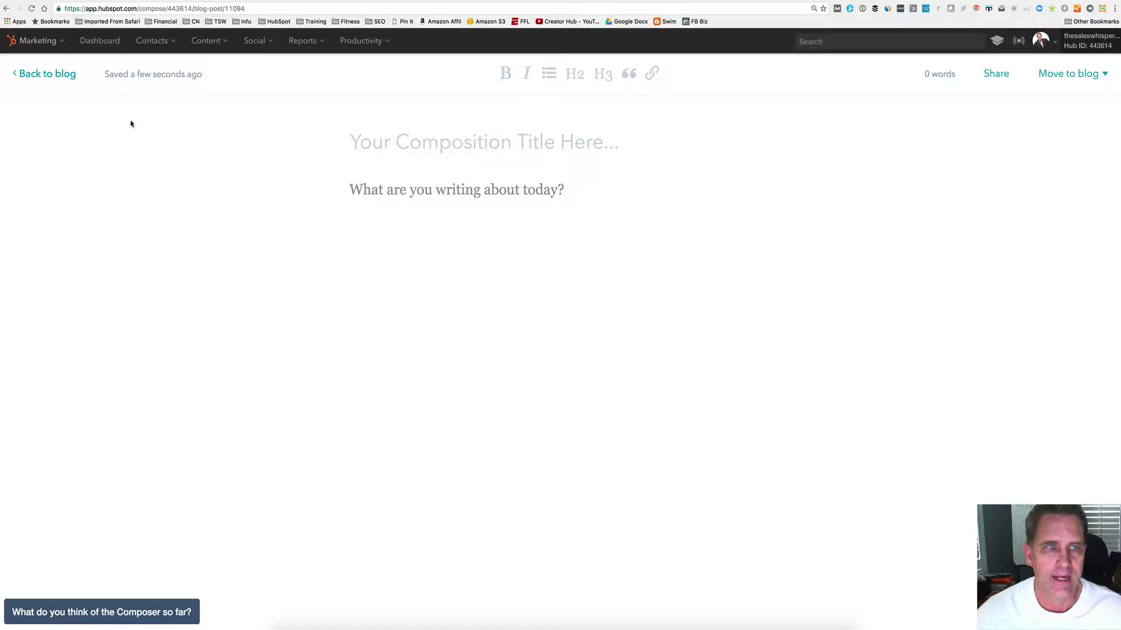
{"action": "left_click", "coordinate": [49, 78]}
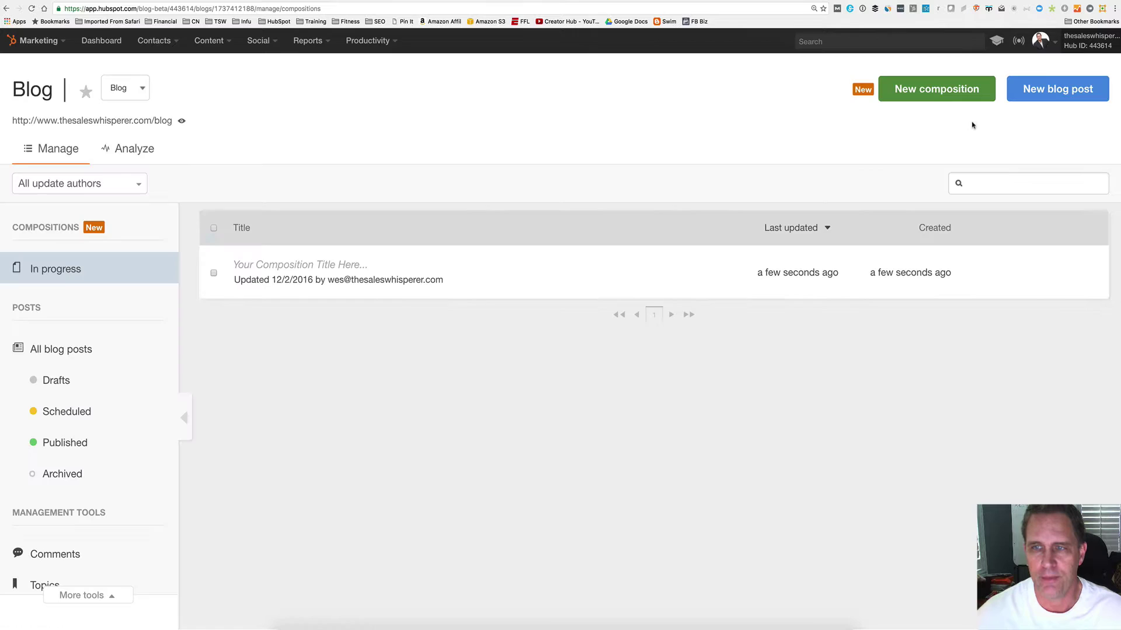
Step: Start a new blog post and preview the How-To, List and Visual blueprint types
{"action": "left_click", "coordinate": [1012, 91]}
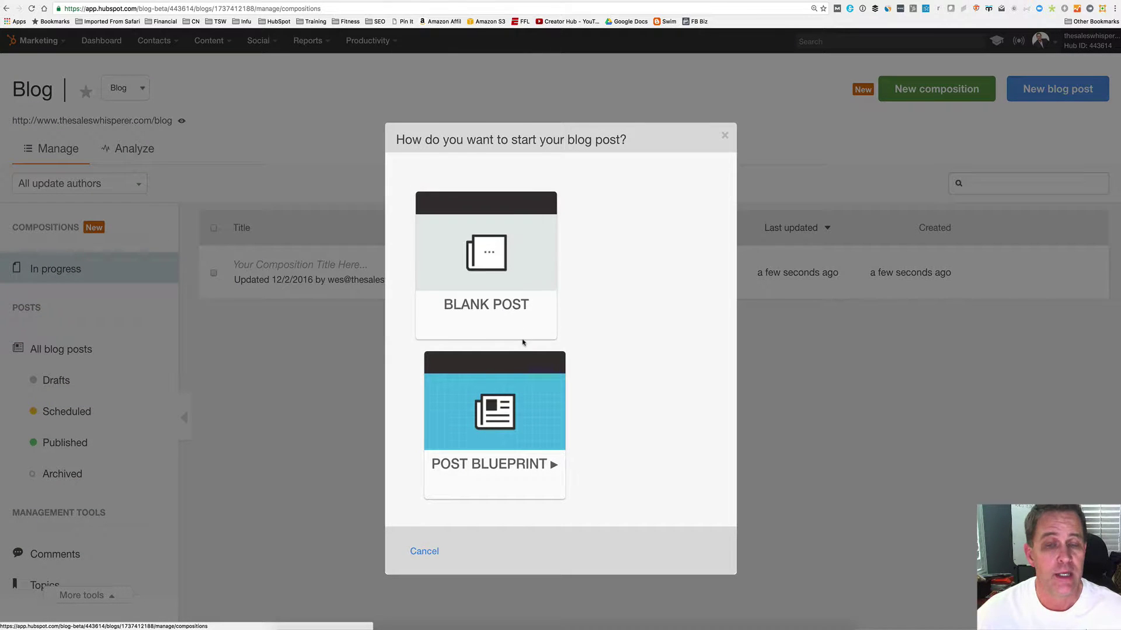
{"action": "left_click", "coordinate": [508, 389]}
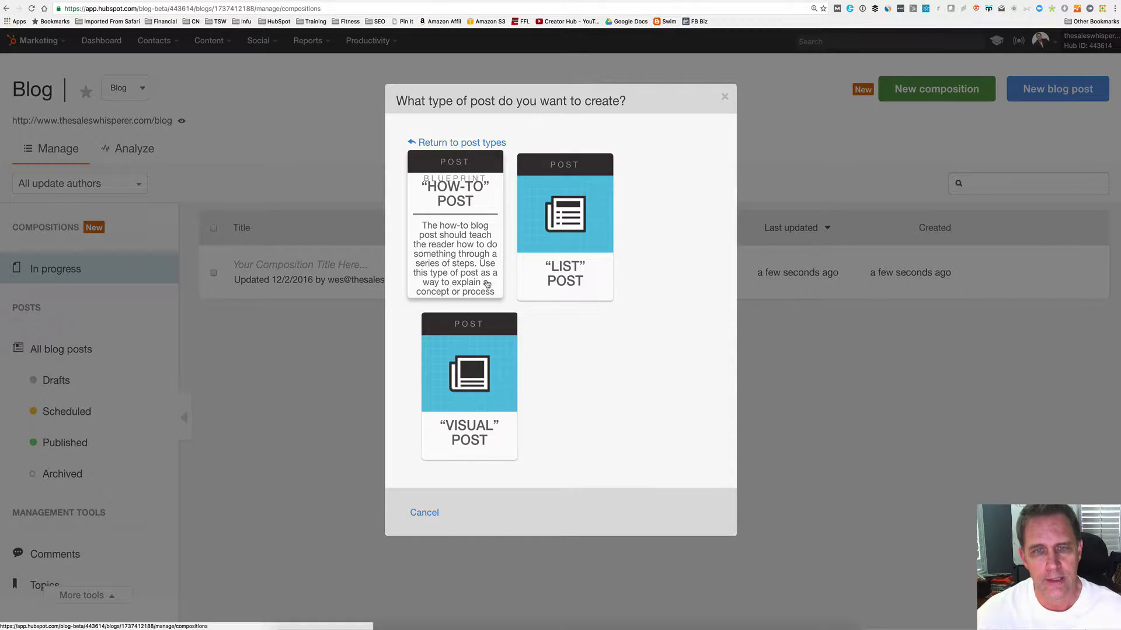
{"action": "mouse_move", "coordinate": [569, 283]}
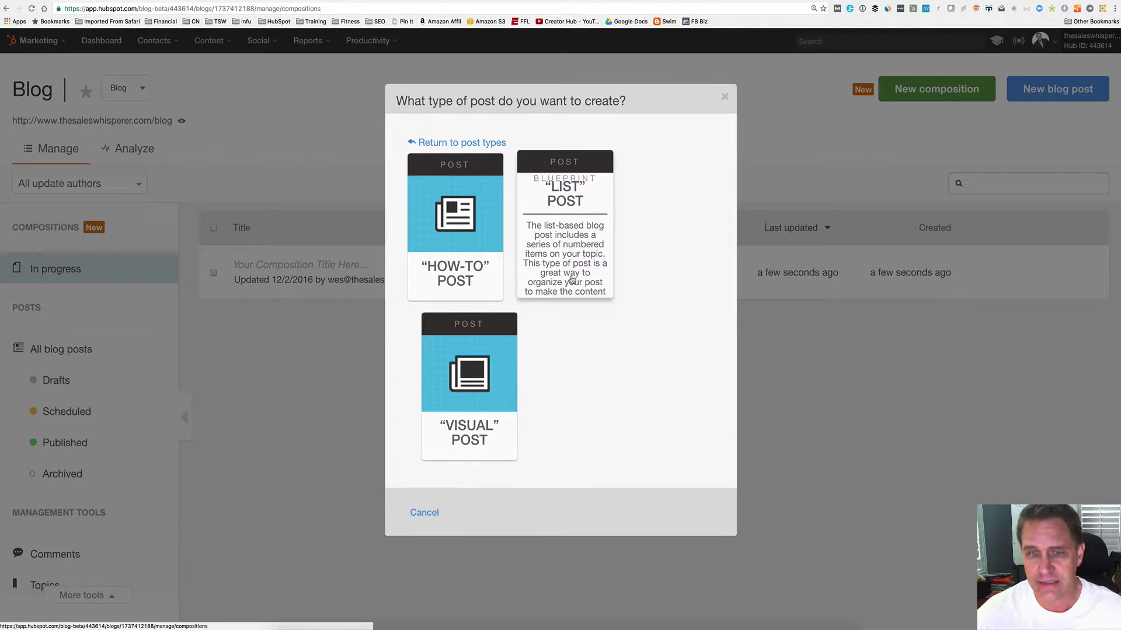
{"action": "mouse_move", "coordinate": [493, 364]}
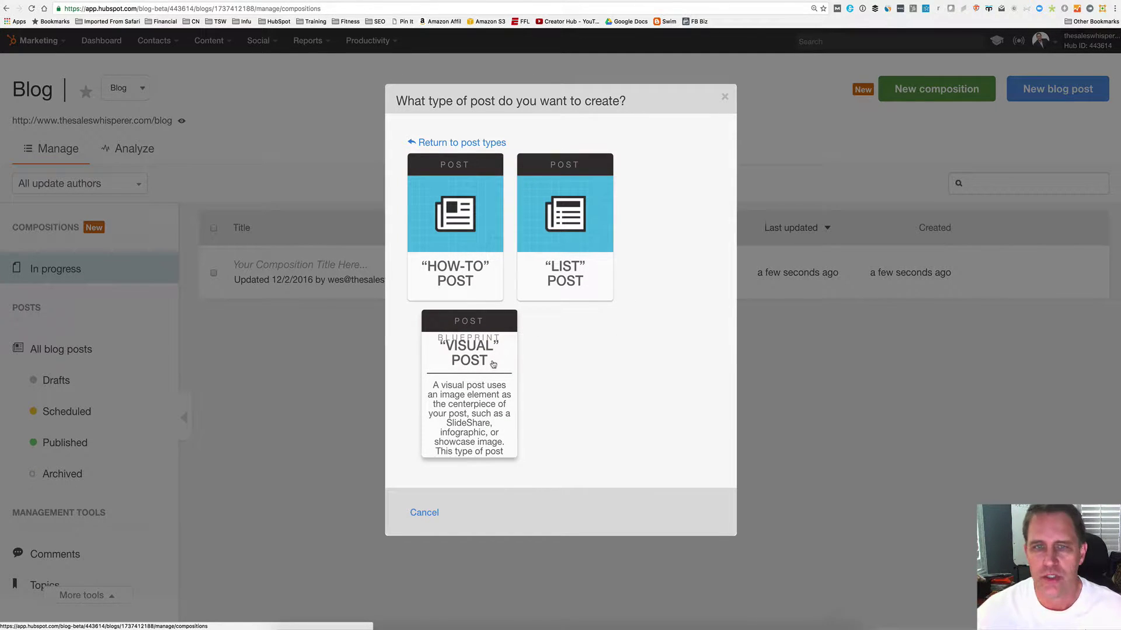
{"action": "left_click", "coordinate": [468, 145]}
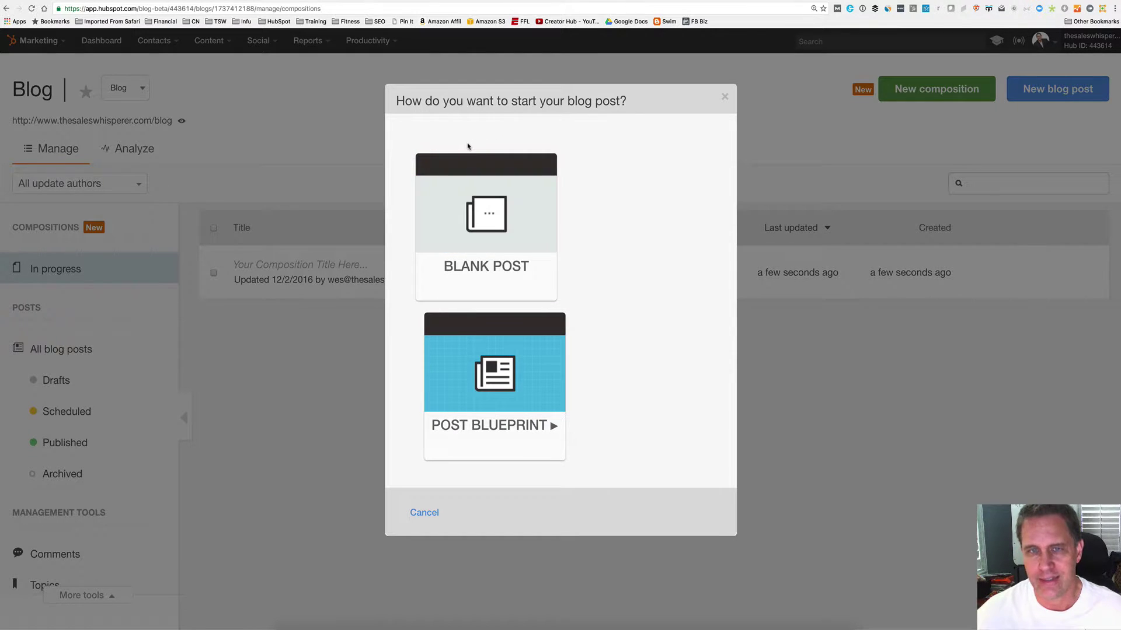
Step: Start the post from a blank page and try its title and body areas
{"action": "left_click", "coordinate": [476, 203]}
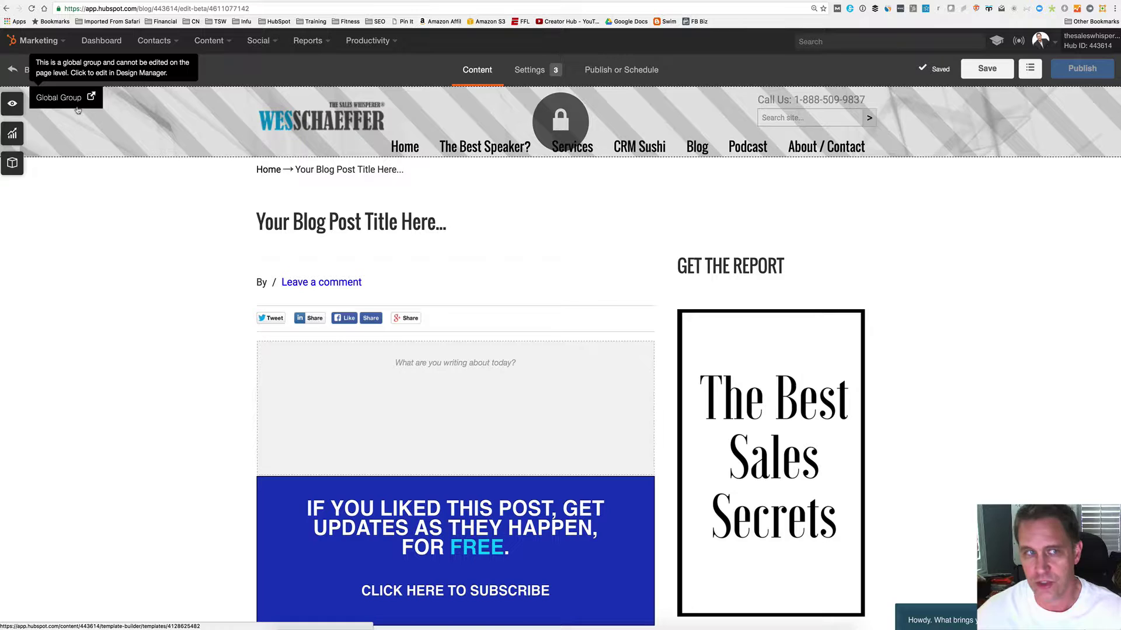
{"action": "scroll", "coordinate": [114, 251], "scroll_direction": "down", "scroll_amount": 1}
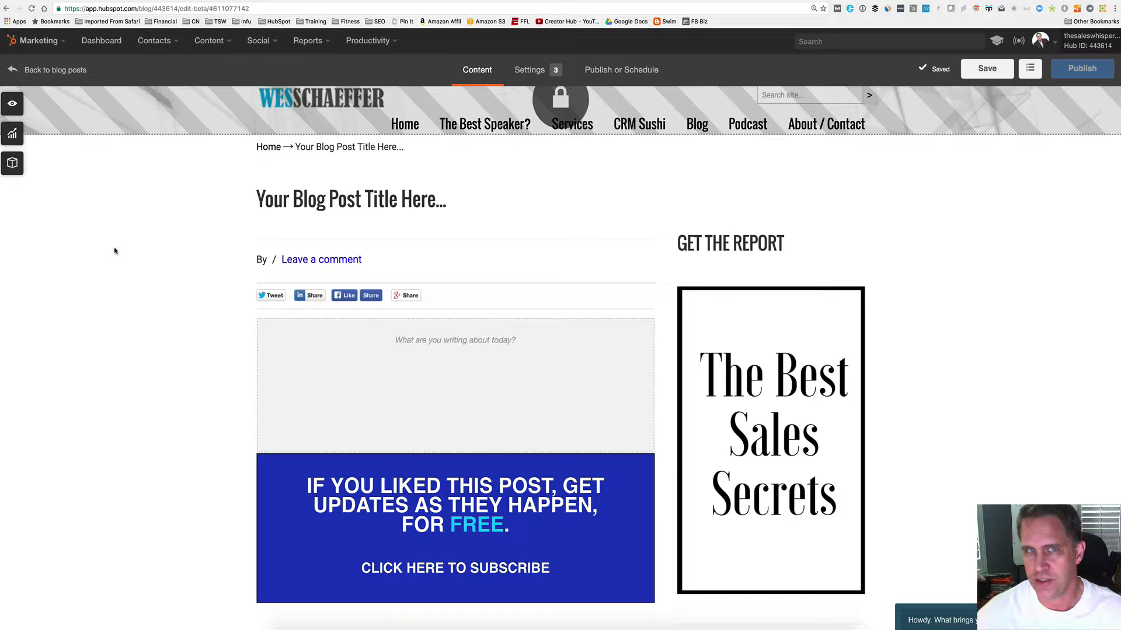
{"action": "left_click", "coordinate": [349, 146]}
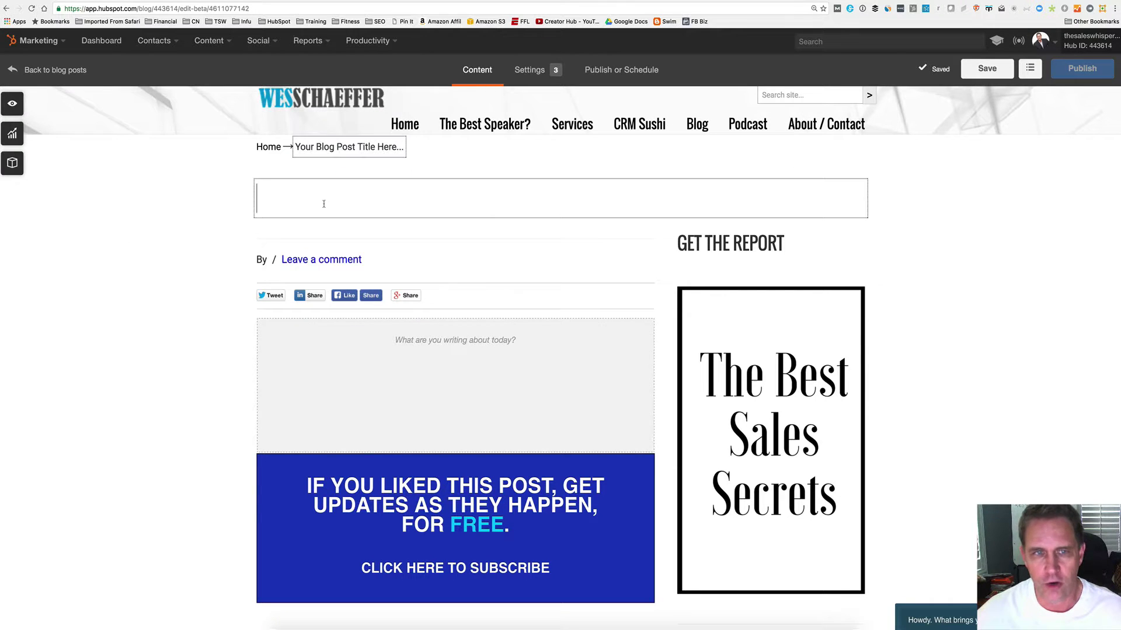
{"action": "scroll", "coordinate": [323, 207], "scroll_direction": "down", "scroll_amount": 1}
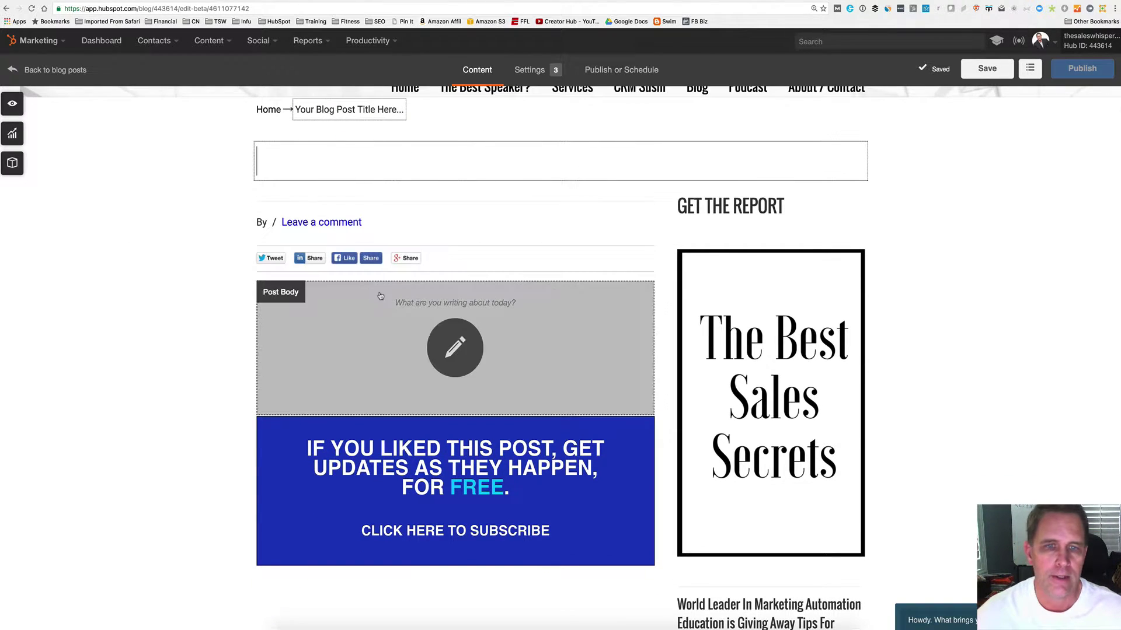
{"action": "left_click", "coordinate": [389, 297]}
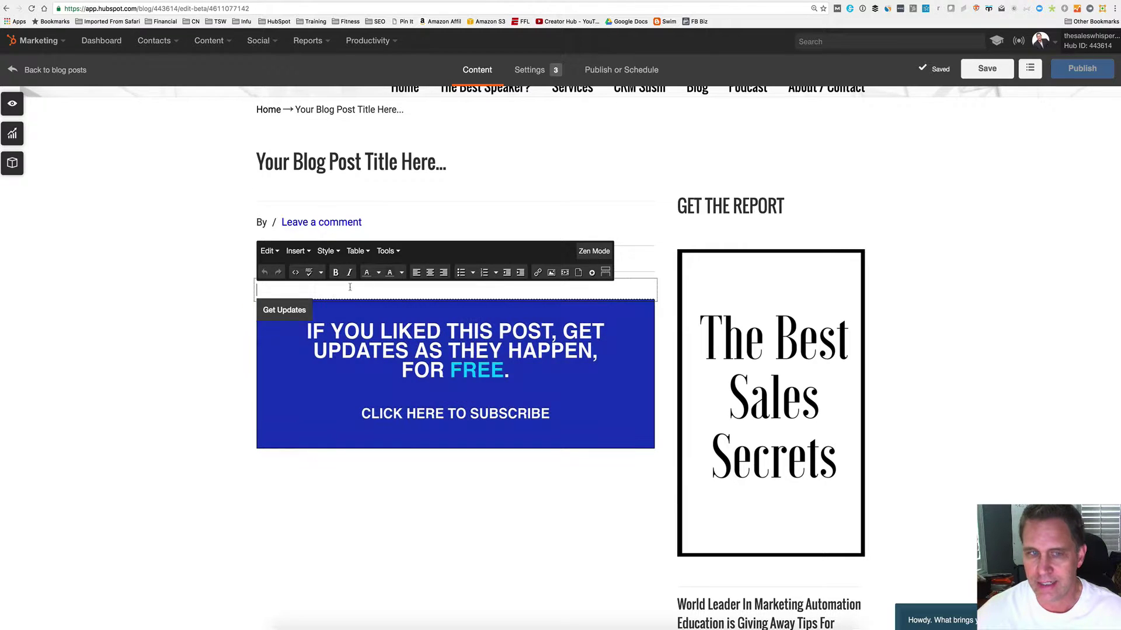
{"action": "mouse_move", "coordinate": [350, 300]}
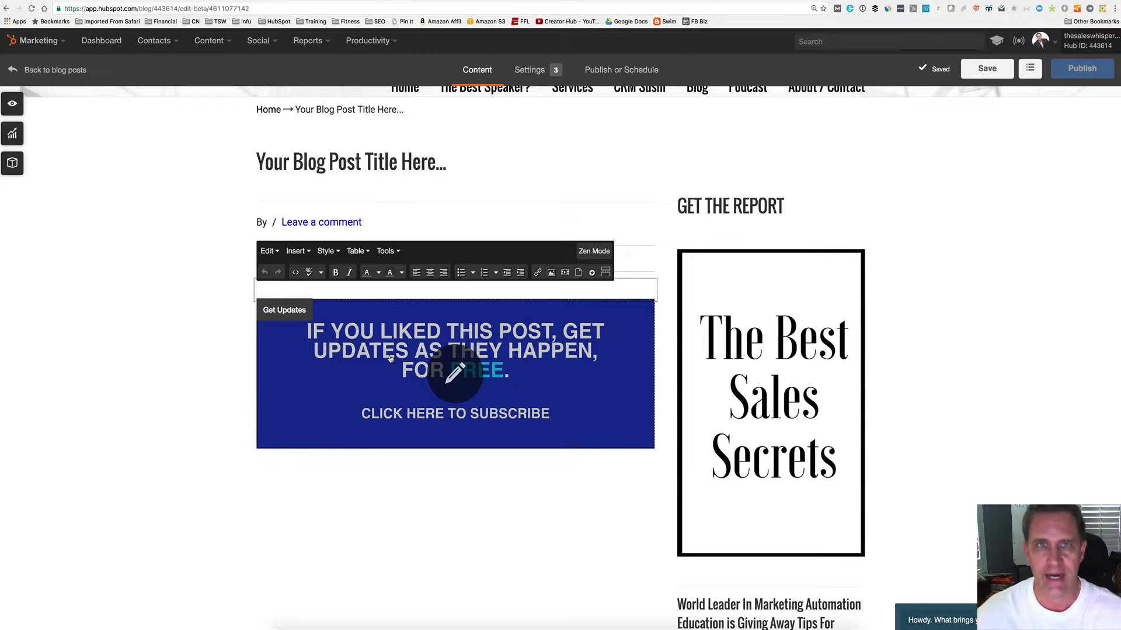
Step: Scroll through the blank post preview and bring up the post's Settings form
{"action": "scroll", "coordinate": [737, 357], "scroll_direction": "down", "scroll_amount": 2}
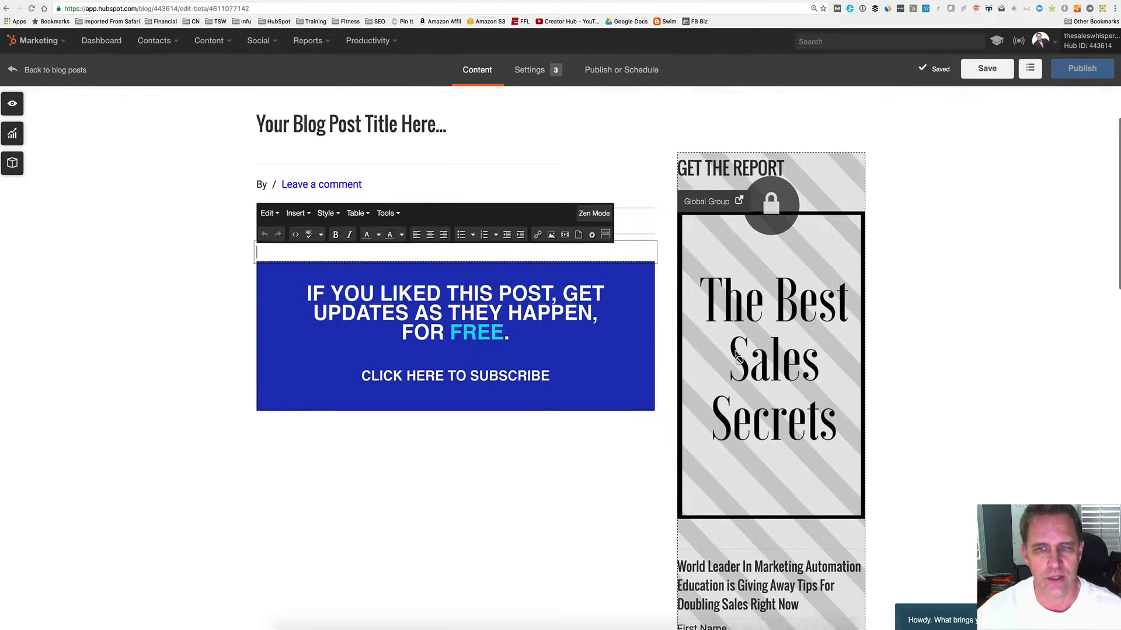
{"action": "scroll", "coordinate": [736, 357], "scroll_direction": "down", "scroll_amount": 1}
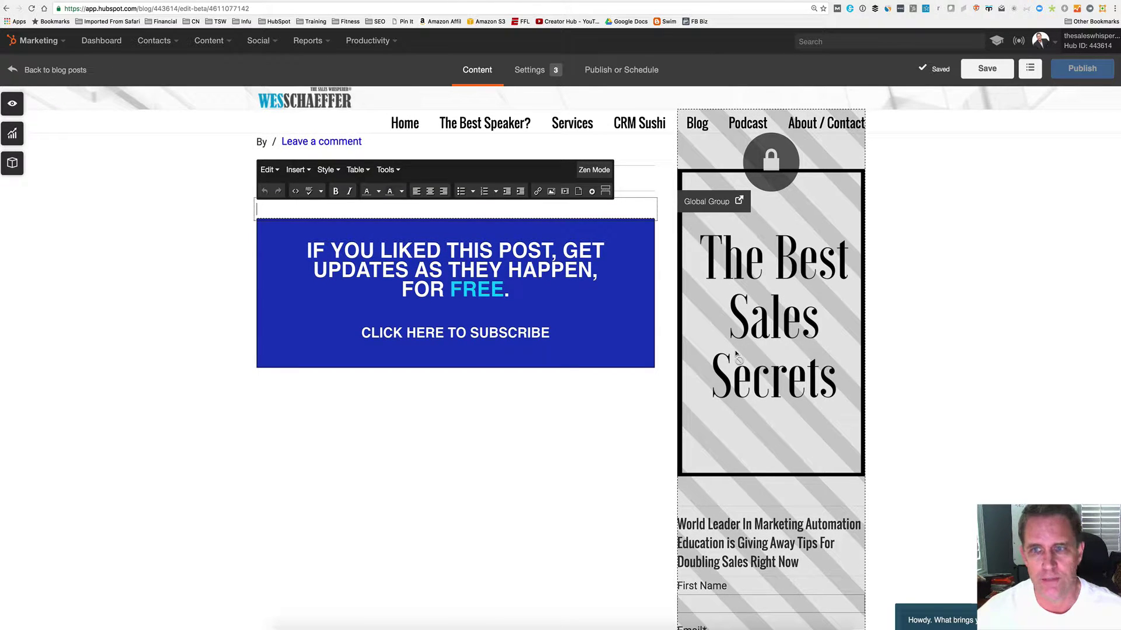
{"action": "scroll", "coordinate": [736, 357], "scroll_direction": "down", "scroll_amount": 10}
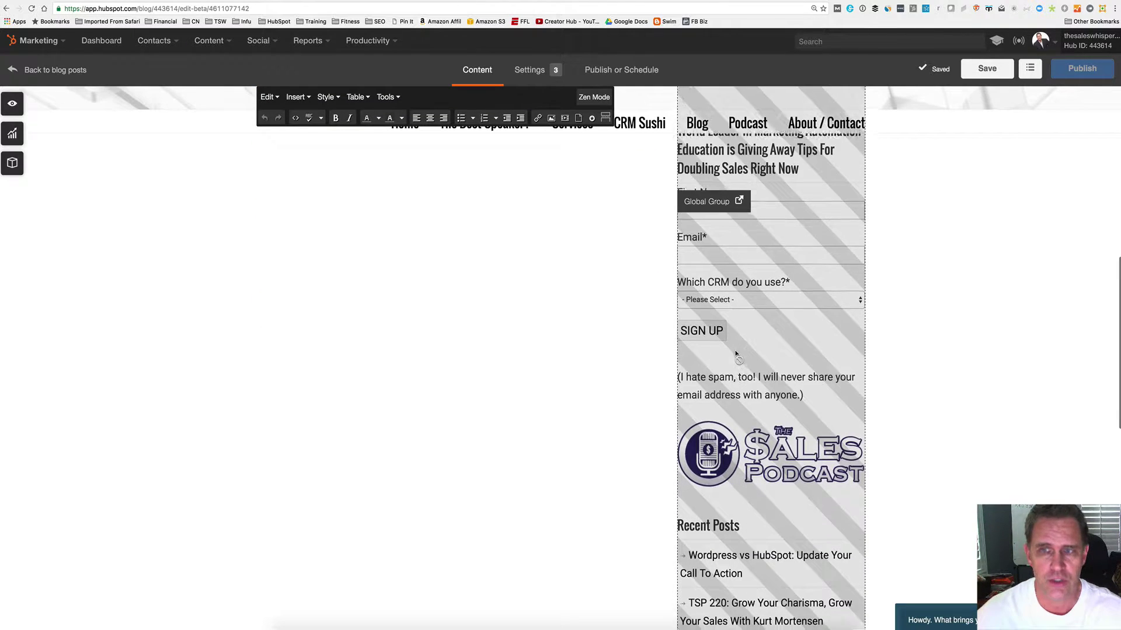
{"action": "scroll", "coordinate": [736, 357], "scroll_direction": "up", "scroll_amount": 10}
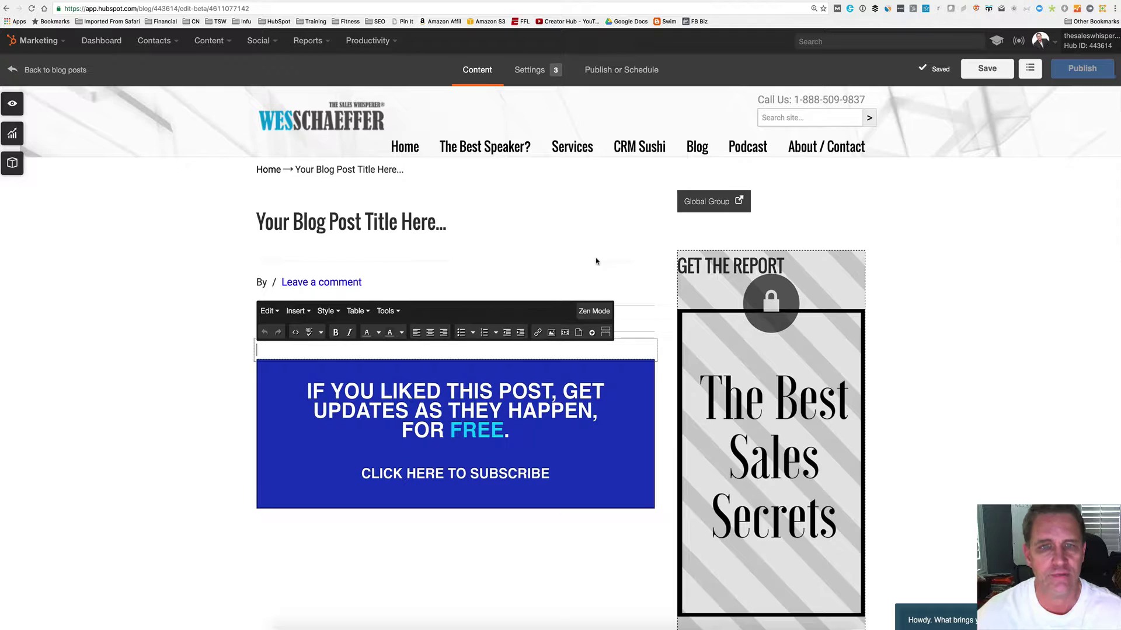
{"action": "left_click", "coordinate": [536, 72]}
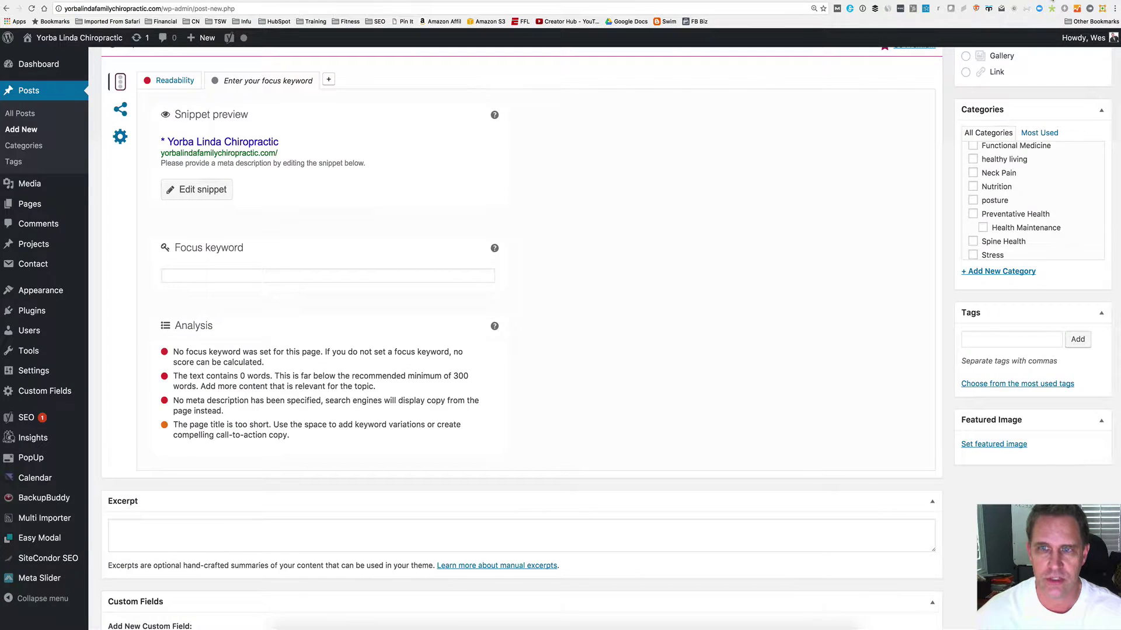
{"action": "scroll", "coordinate": [663, 258], "scroll_direction": "up", "scroll_amount": 3}
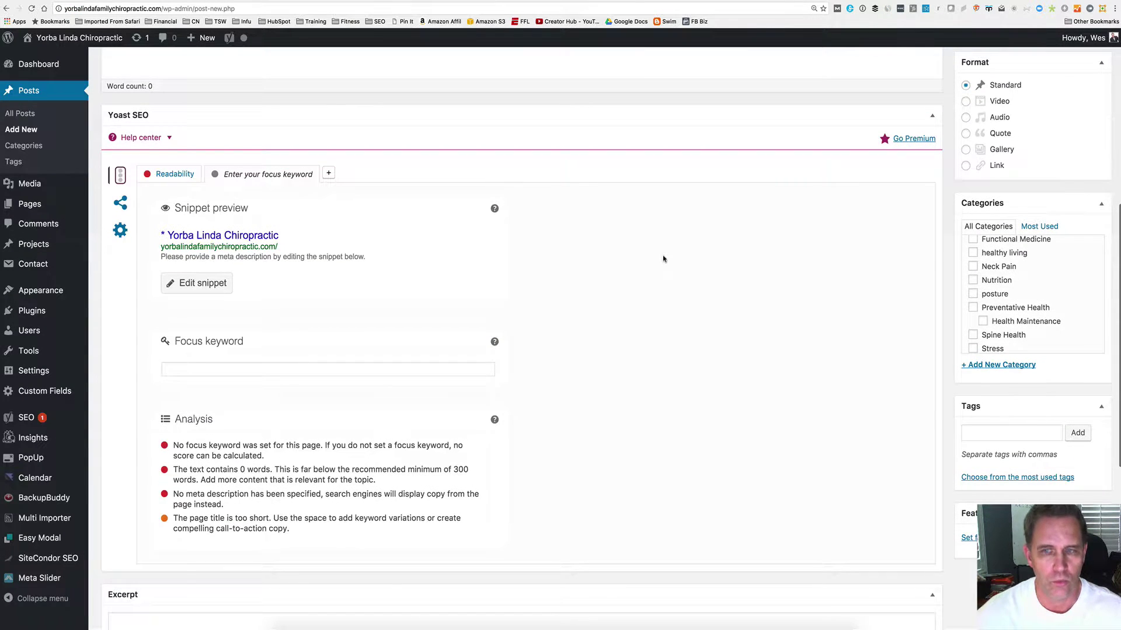
{"action": "scroll", "coordinate": [961, 339], "scroll_direction": "up", "scroll_amount": 1}
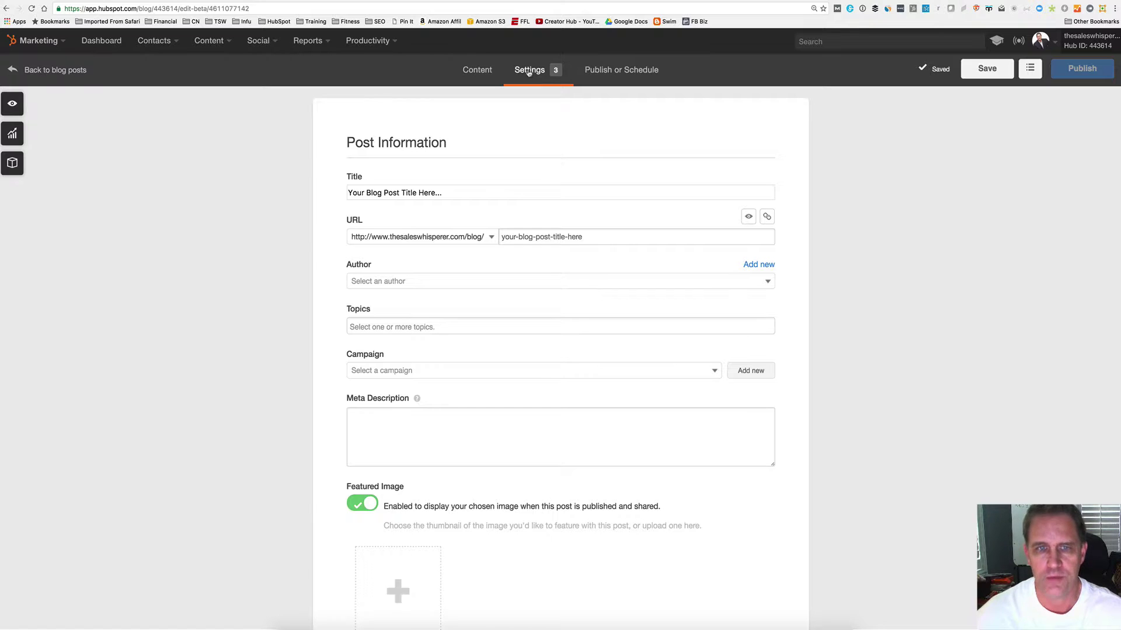
Step: Choose the blogger as the post's author and add Wordpress as the first topic
{"action": "left_click", "coordinate": [407, 283]}
{"action": "left_click", "coordinate": [407, 316]}
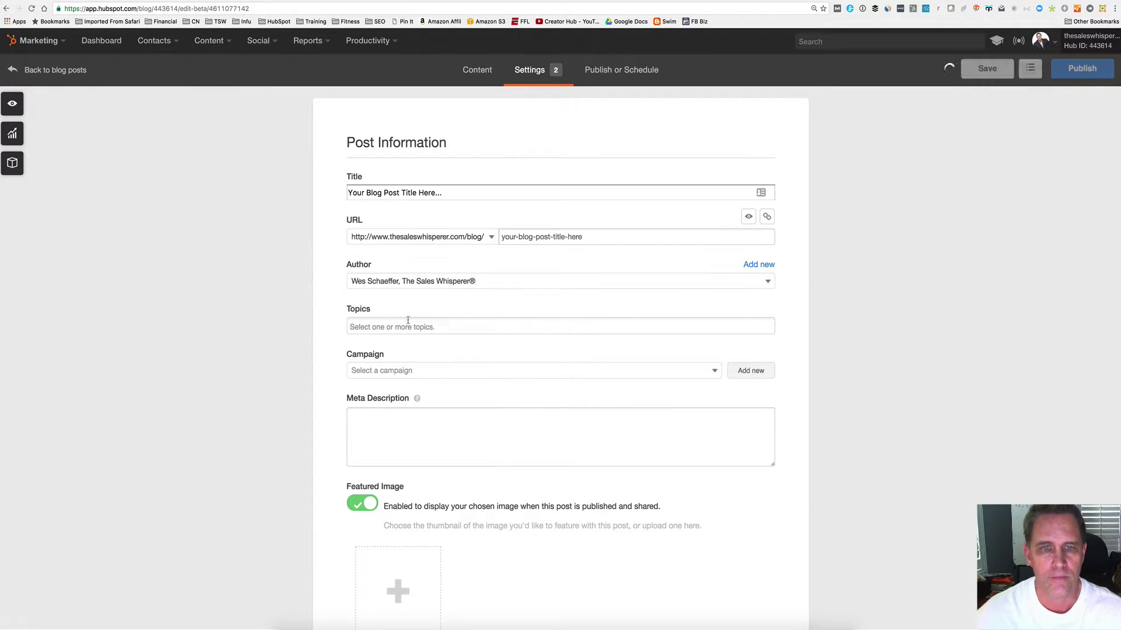
{"action": "left_click", "coordinate": [408, 324]}
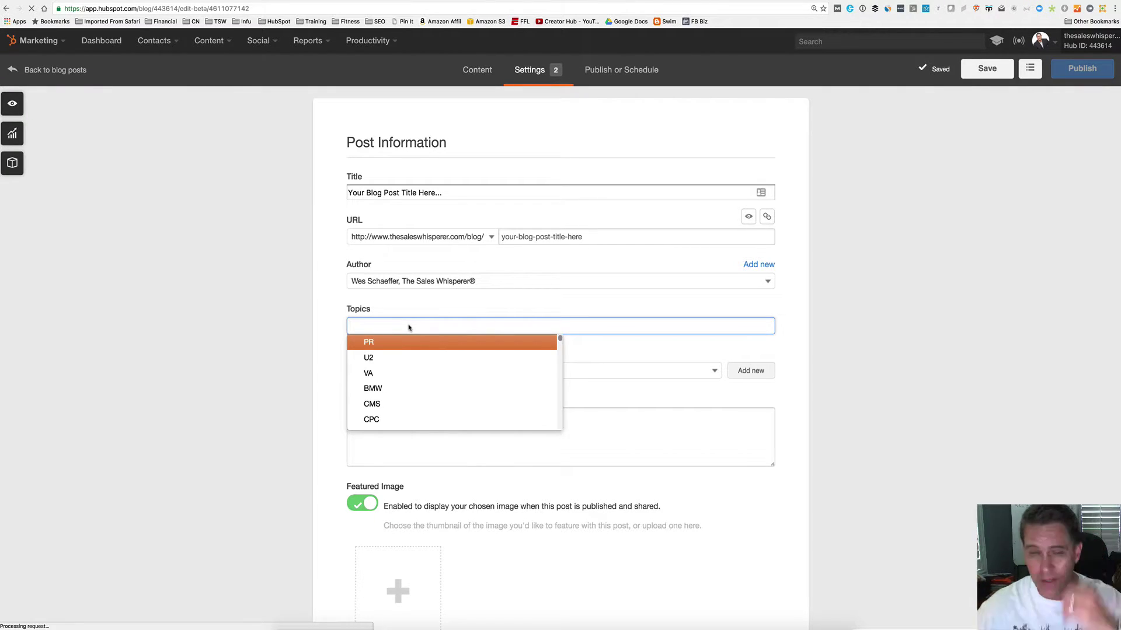
{"action": "type", "text": "Wro"}
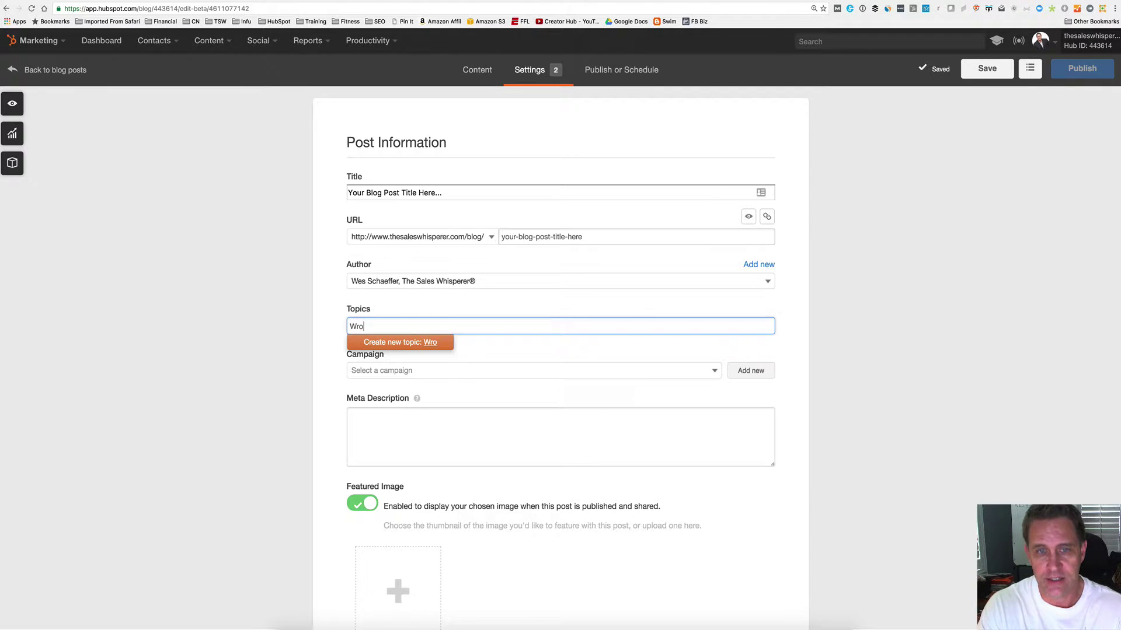
{"action": "key", "text": "BackSpace"}
{"action": "key", "text": "BackSpace"}
{"action": "type", "text": "ord"}
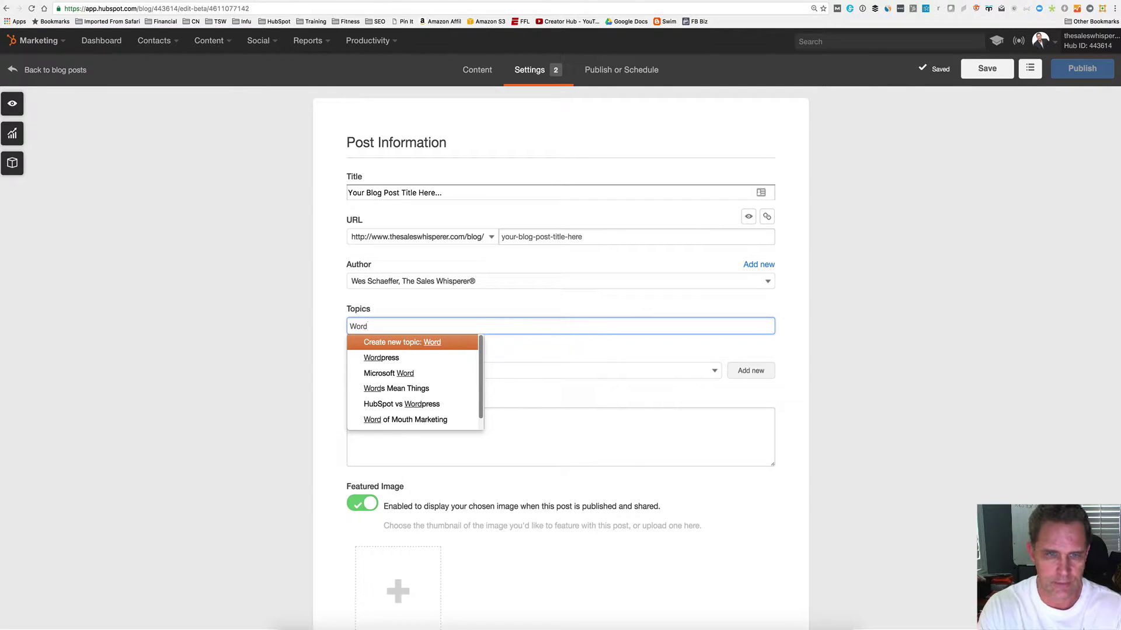
{"action": "key", "text": "Down"}
{"action": "key", "text": "Return"}
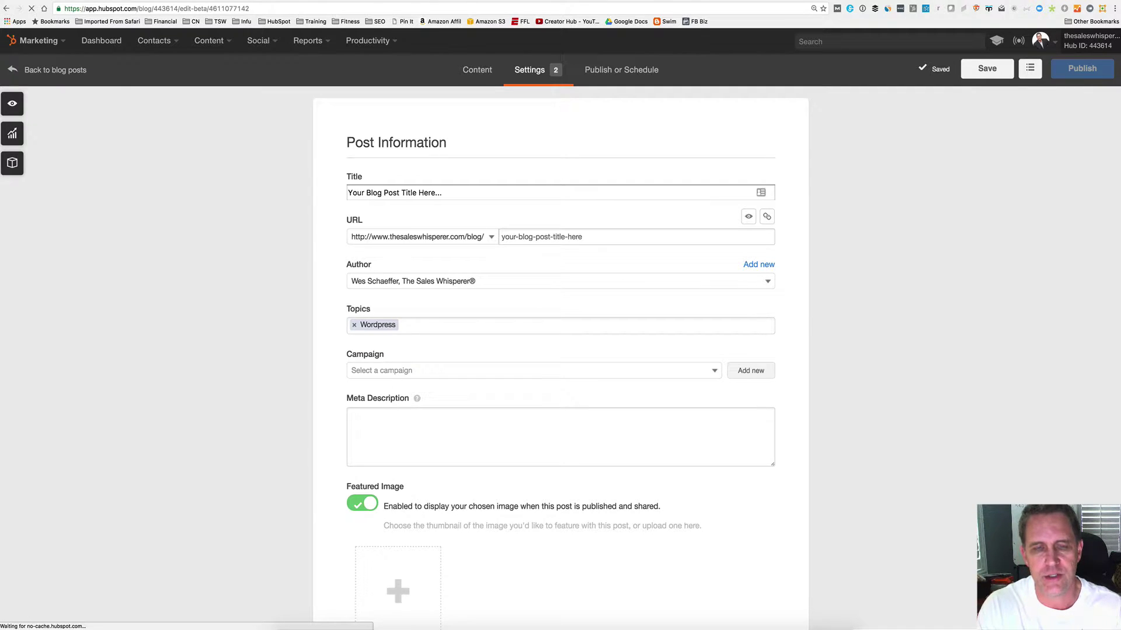
Step: Add the HubSpot, HubSpot COS and HubSpot vs Wordpress topics
{"action": "type", "text": "Hub"}
{"action": "key", "text": "Down"}
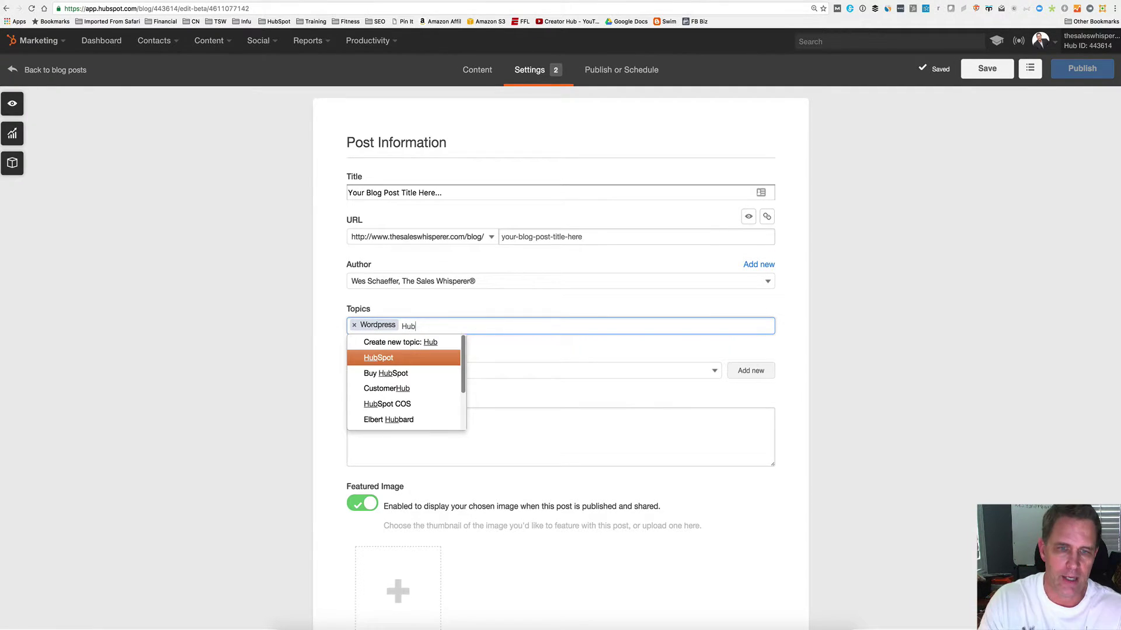
{"action": "key", "text": "Return"}
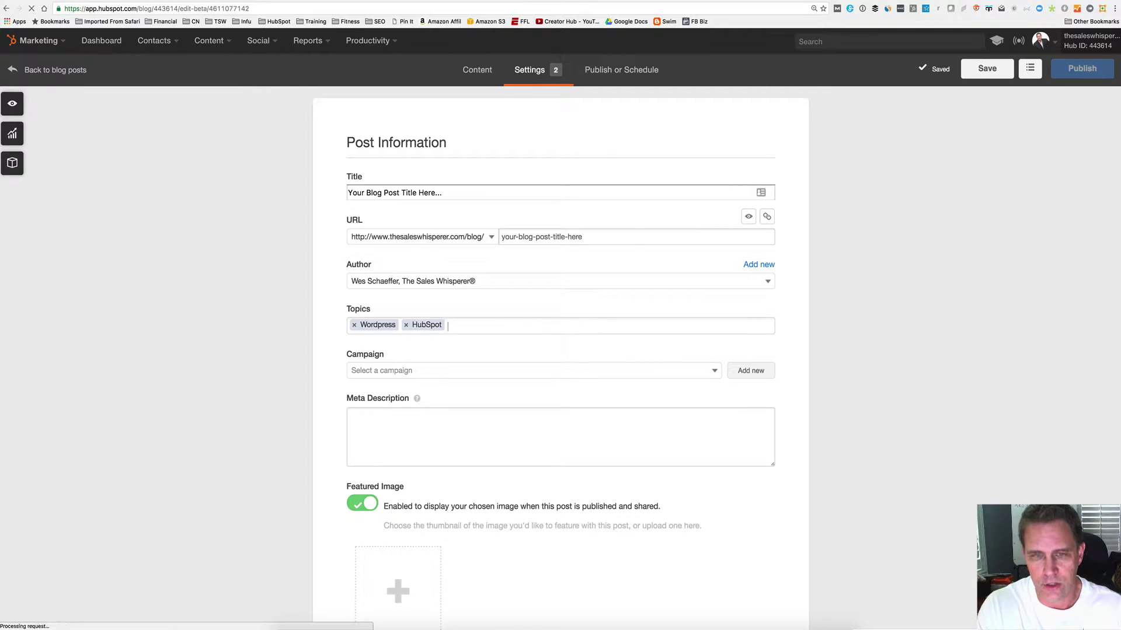
{"action": "type", "text": "cos"}
{"action": "key", "text": "Down"}
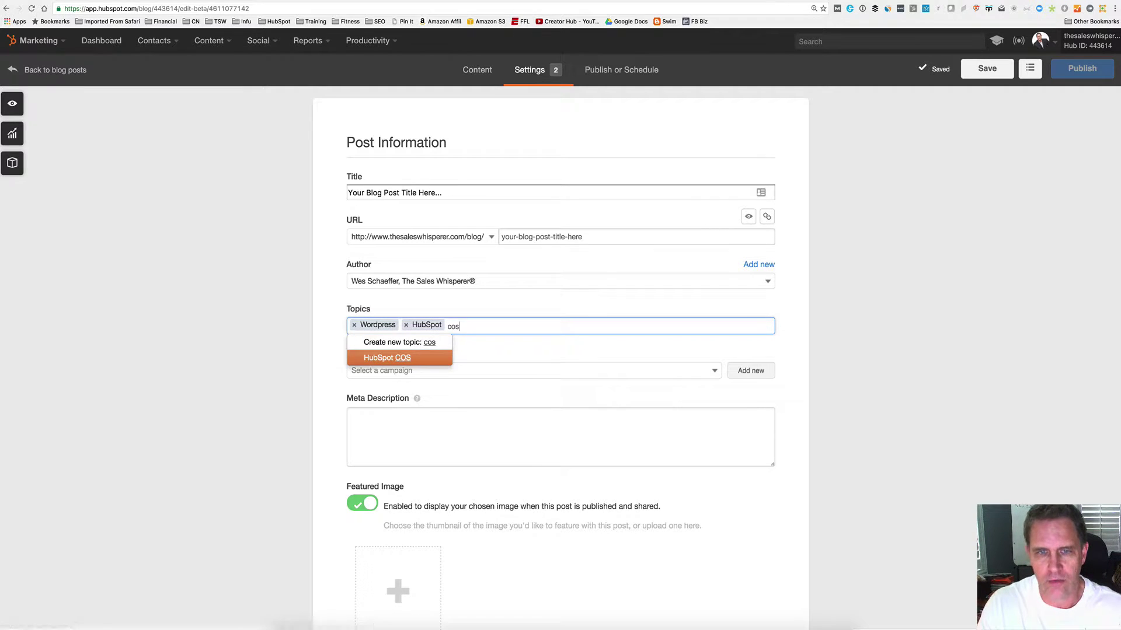
{"action": "key", "text": "Return"}
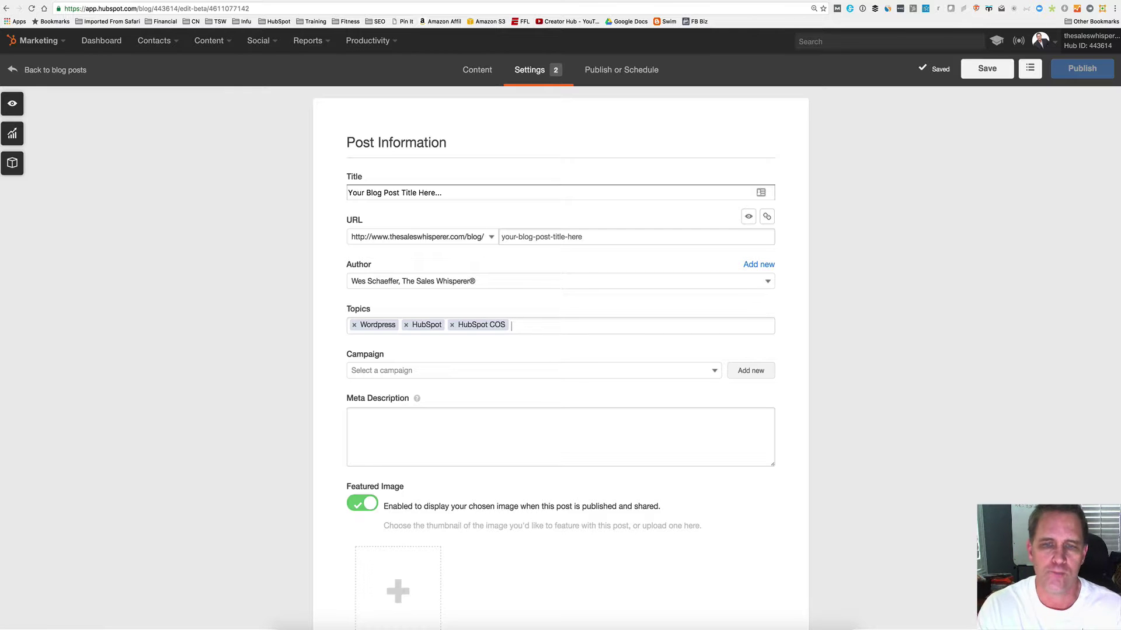
{"action": "type", "text": "Wordprr"}
{"action": "key", "text": "BackSpace"}
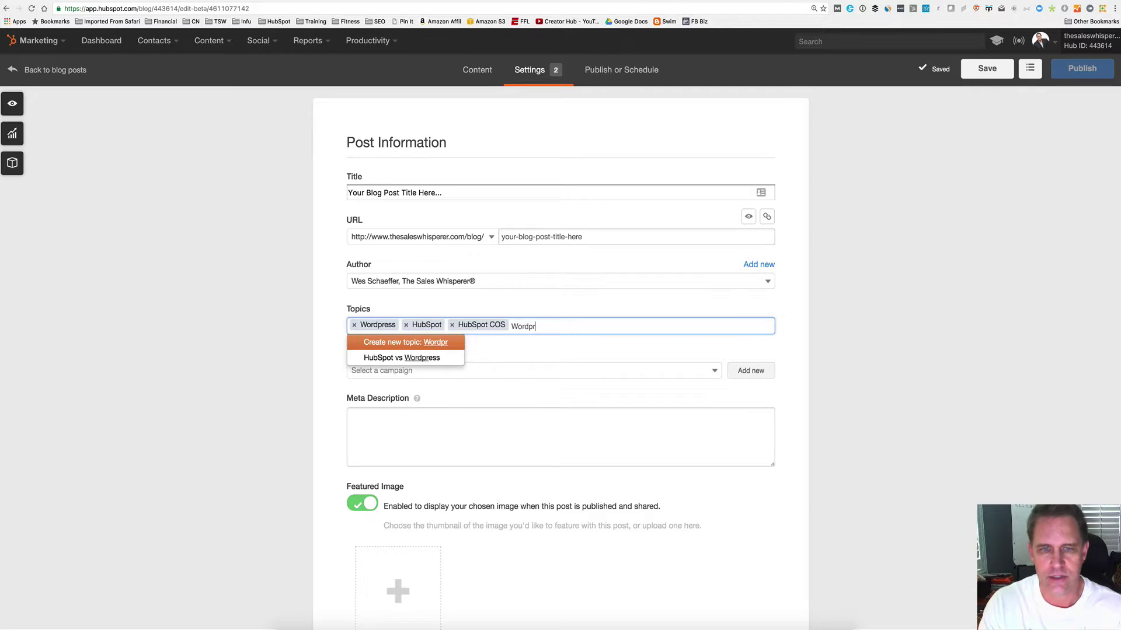
{"action": "key", "text": "Down"}
{"action": "key", "text": "Return"}
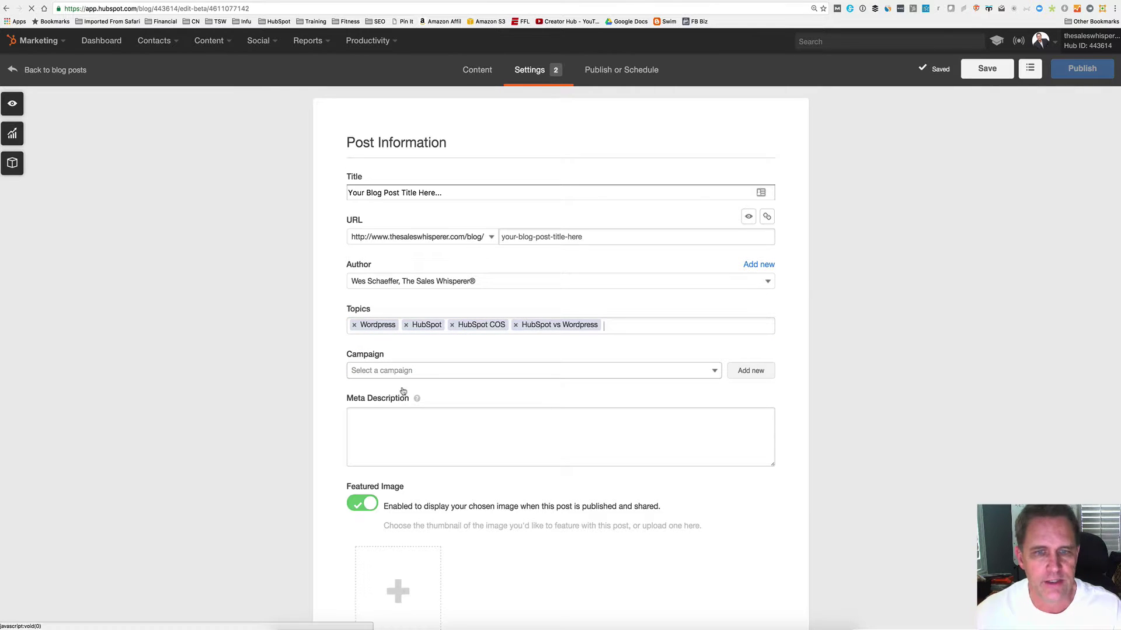
Step: Search 'buy' and assign the post to the Buy Automation Software campaign
{"action": "left_click", "coordinate": [419, 374]}
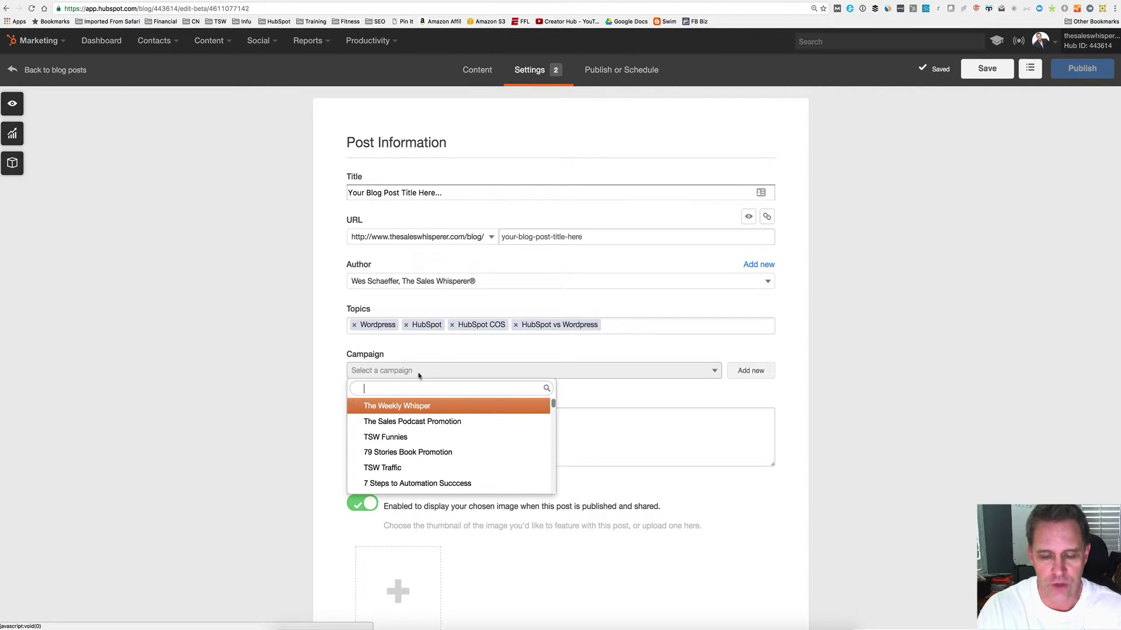
{"action": "type", "text": "buy"}
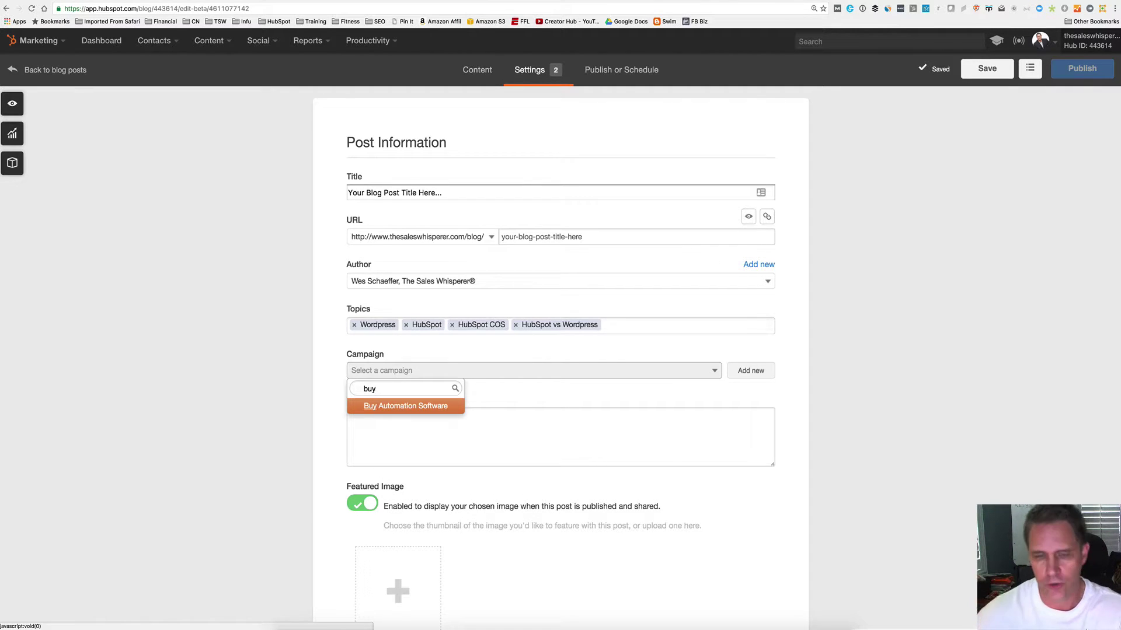
{"action": "left_click", "coordinate": [425, 407]}
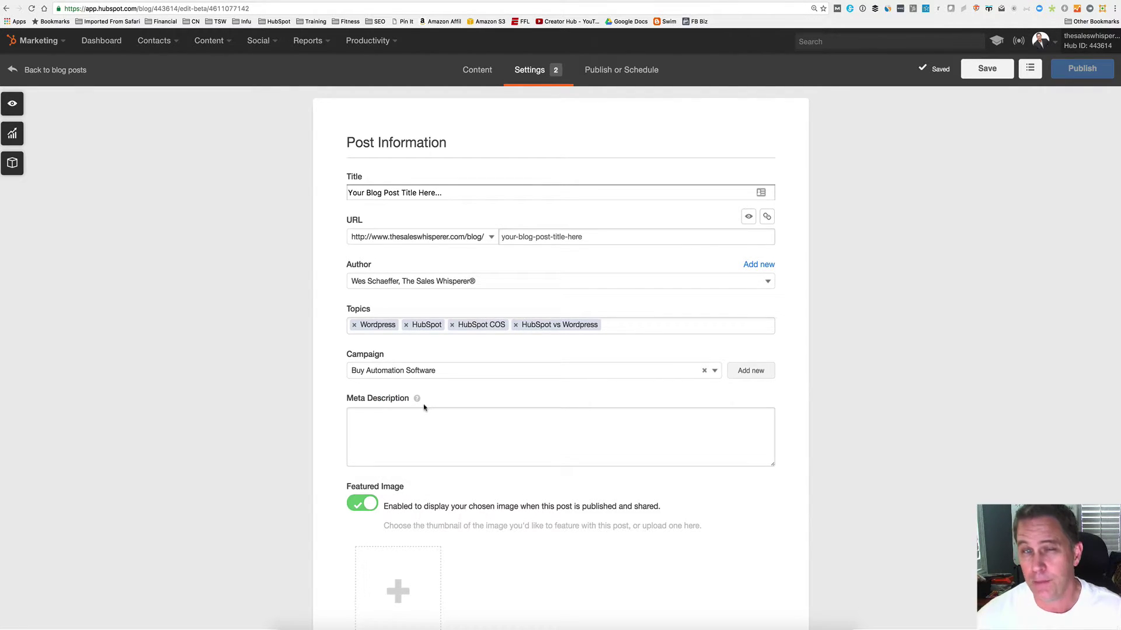
{"action": "left_click", "coordinate": [416, 438]}
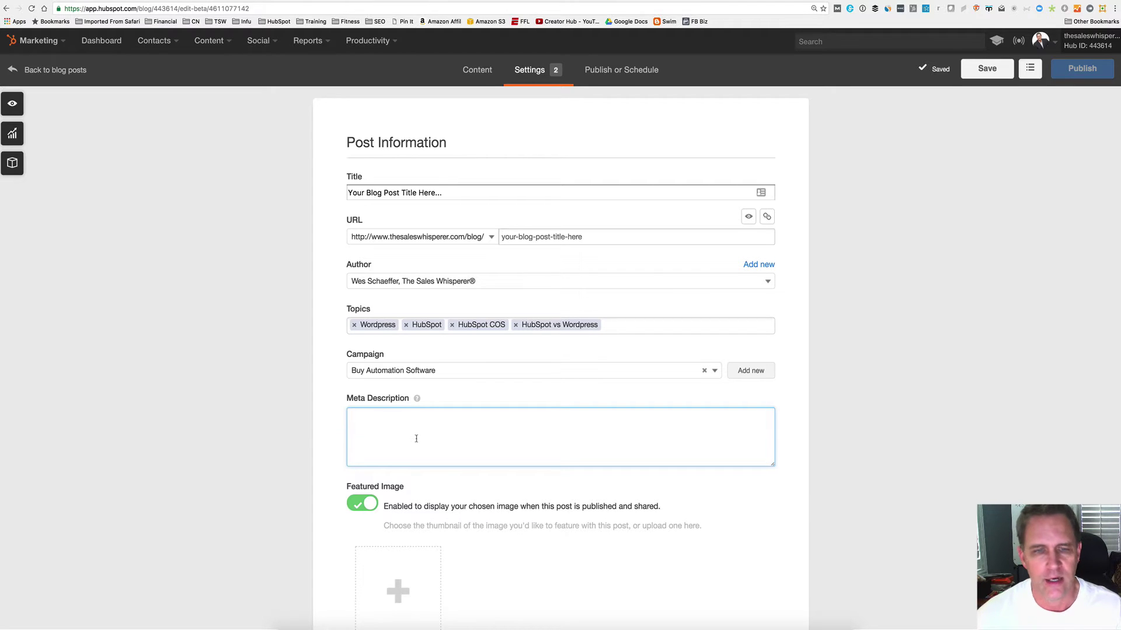
{"action": "scroll", "coordinate": [415, 440], "scroll_direction": "down", "scroll_amount": 1}
{"action": "scroll", "coordinate": [415, 432], "scroll_direction": "down", "scroll_amount": 2}
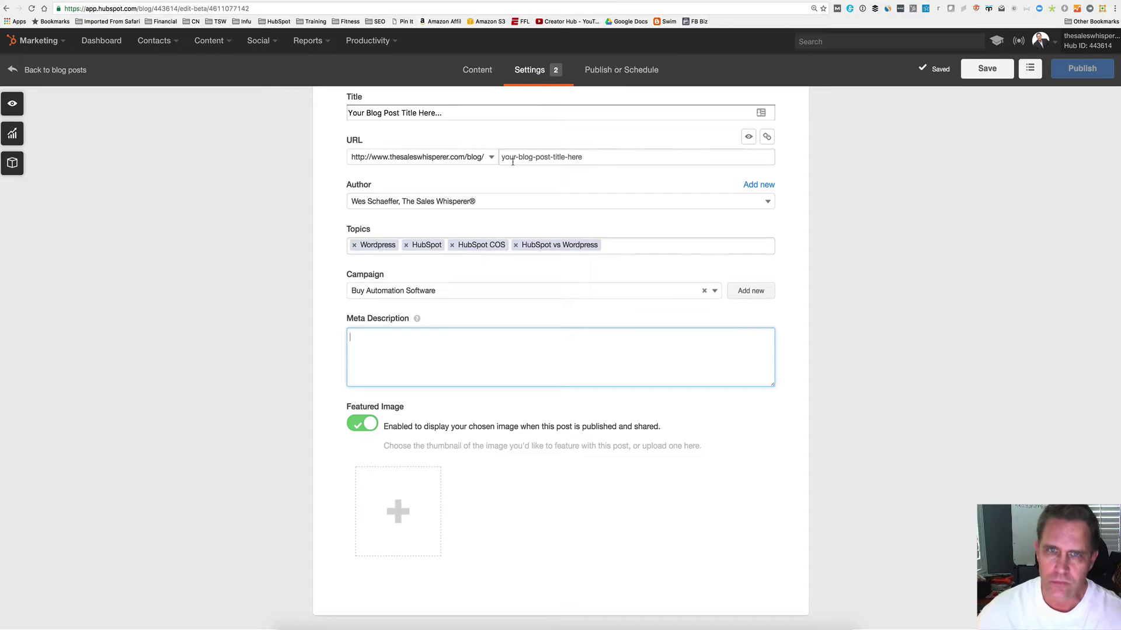
Step: Check the Publish or Schedule options, then return to the post preview with byline and tags
{"action": "left_click", "coordinate": [619, 77]}
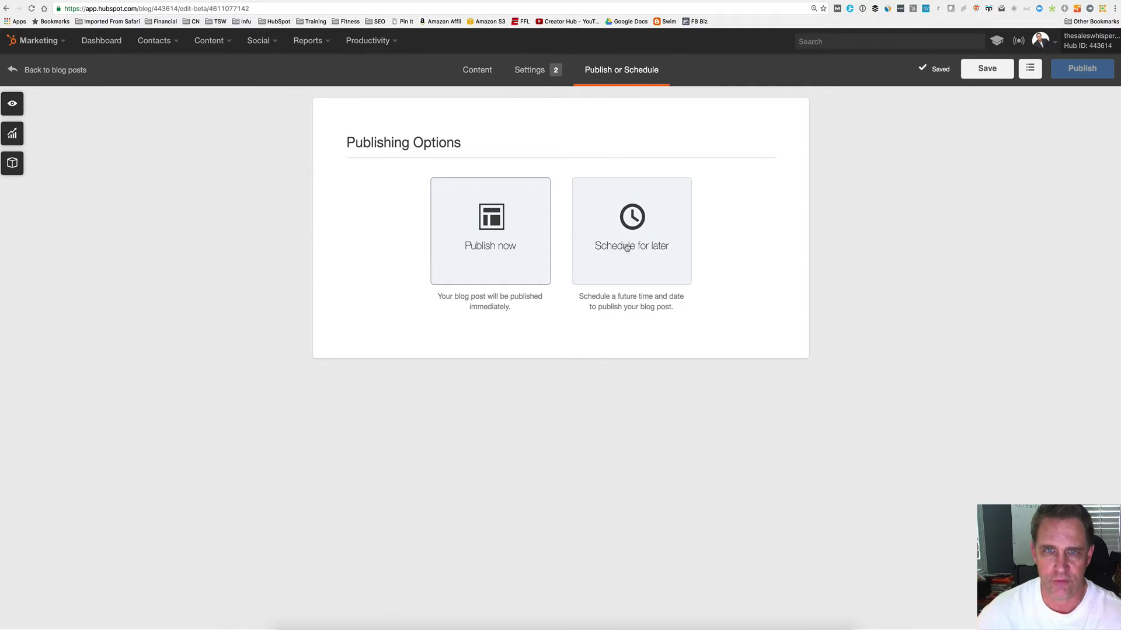
{"action": "left_click", "coordinate": [483, 71]}
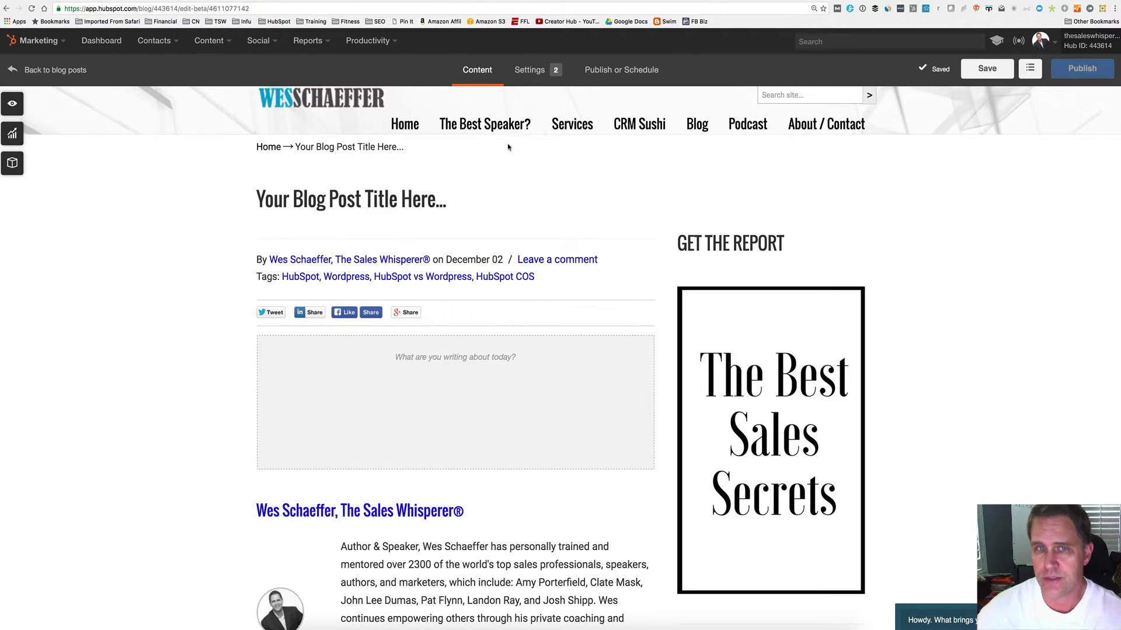